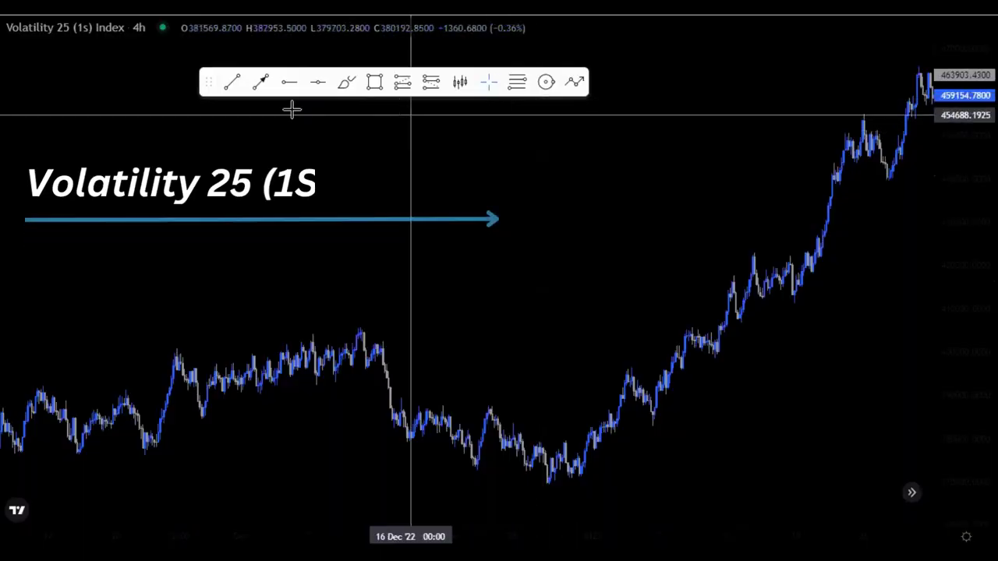
click(346, 83)
mouse_move(377, 316)
mouse_down()
mouse_move(345, 448)
mouse_move(547, 497)
mouse_up()
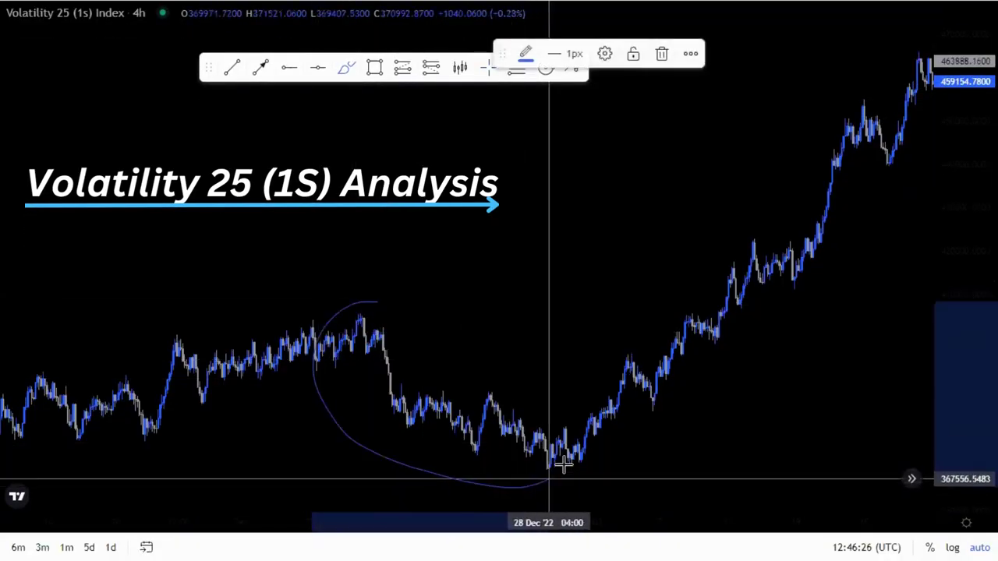
click(661, 53)
drag(402, 267, 633, 265)
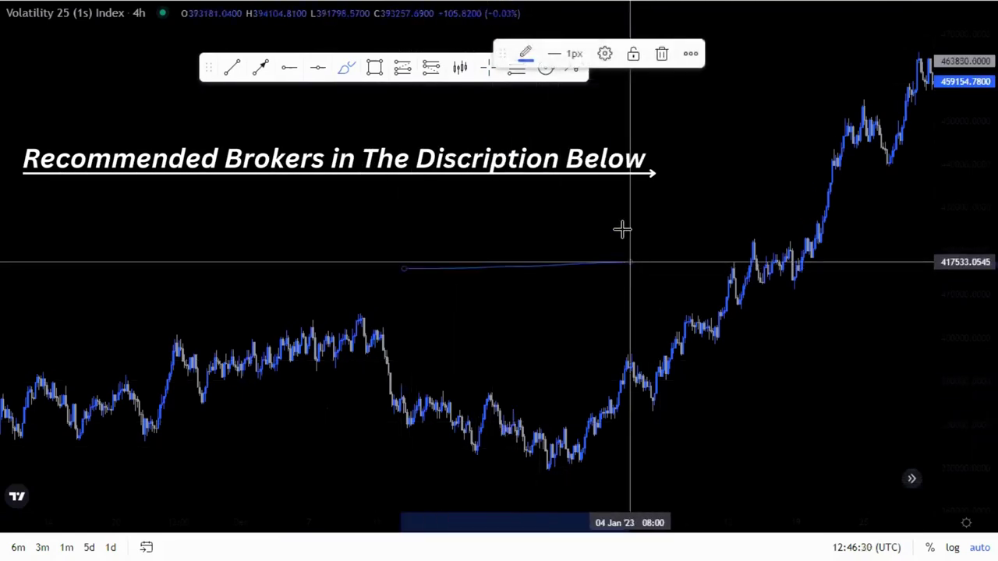
click(661, 53)
- Draw a horizontal arrow from the 23 Dec '22 swing high, at about 386,900, to the rally in early January '23
drag(409, 228, 724, 238)
drag(429, 361, 470, 356)
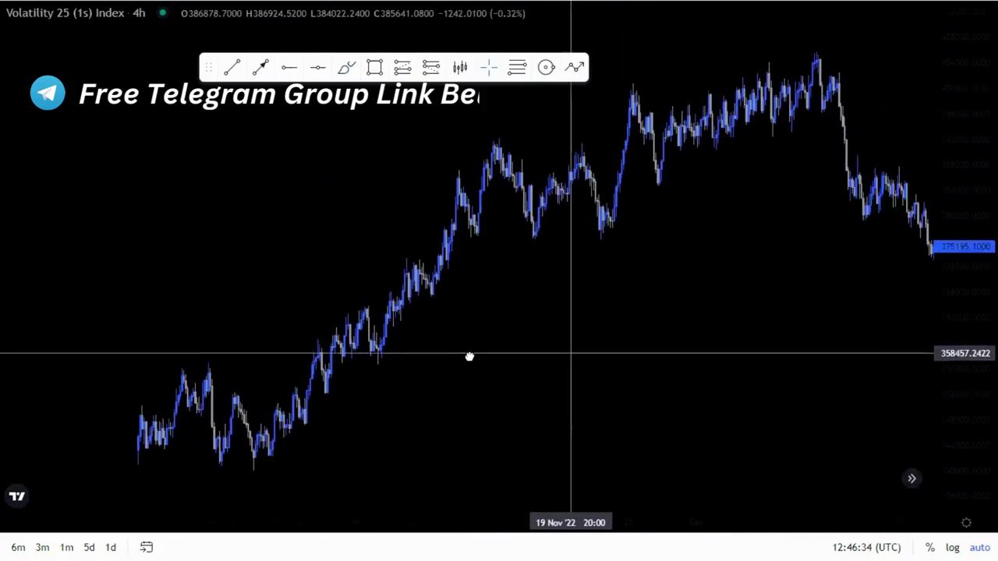
drag(638, 210, 390, 226)
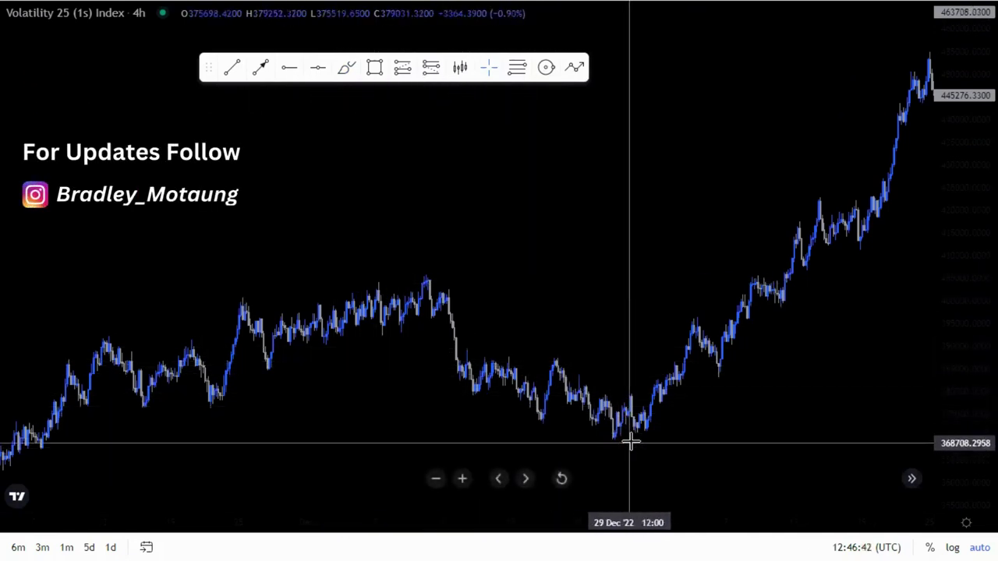
click(262, 69)
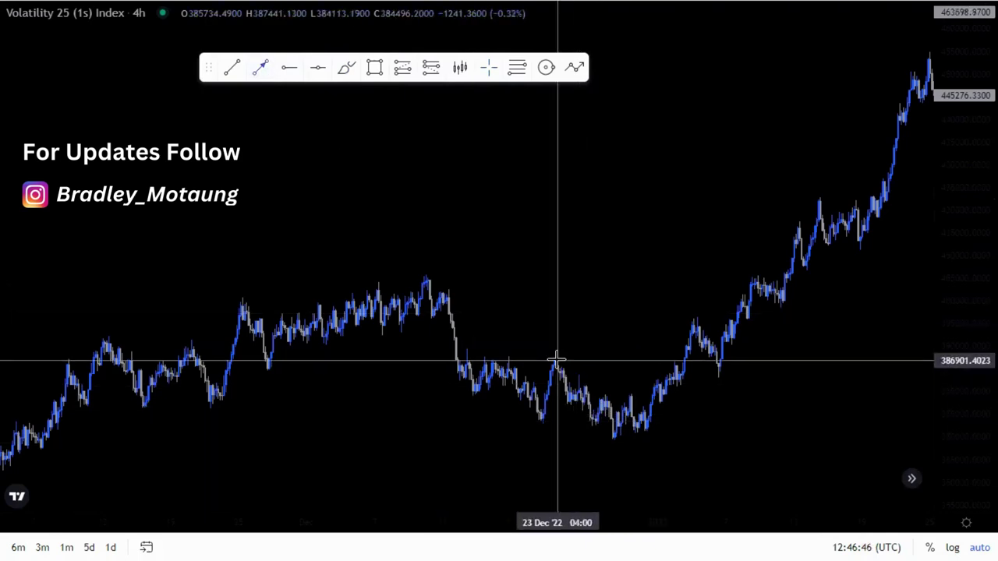
click(672, 359)
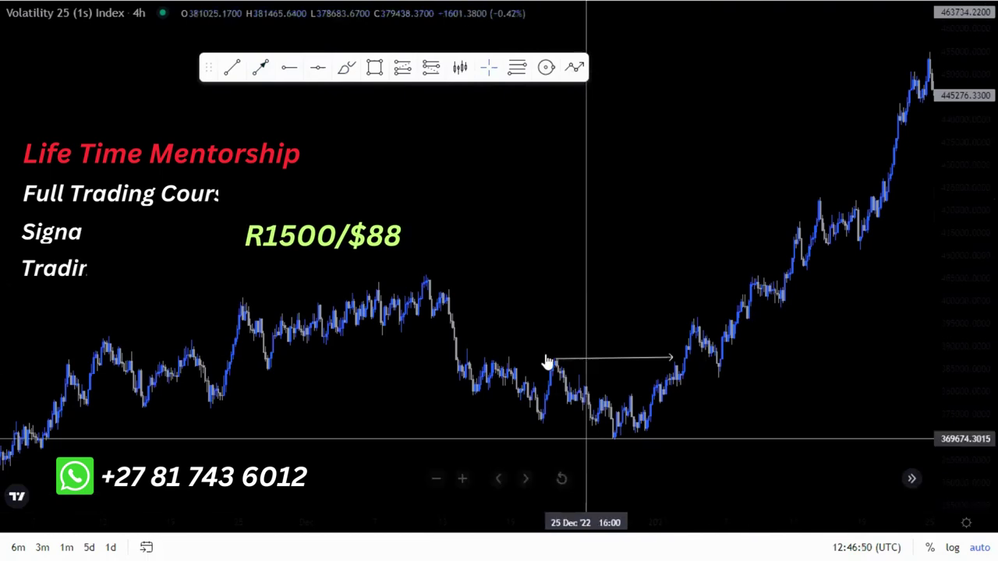
- Draw a rectangle zone from 3 Jan to 9 Jan '23 between about 383,900 and 381,000, below the arrow's end
drag(754, 439, 686, 442)
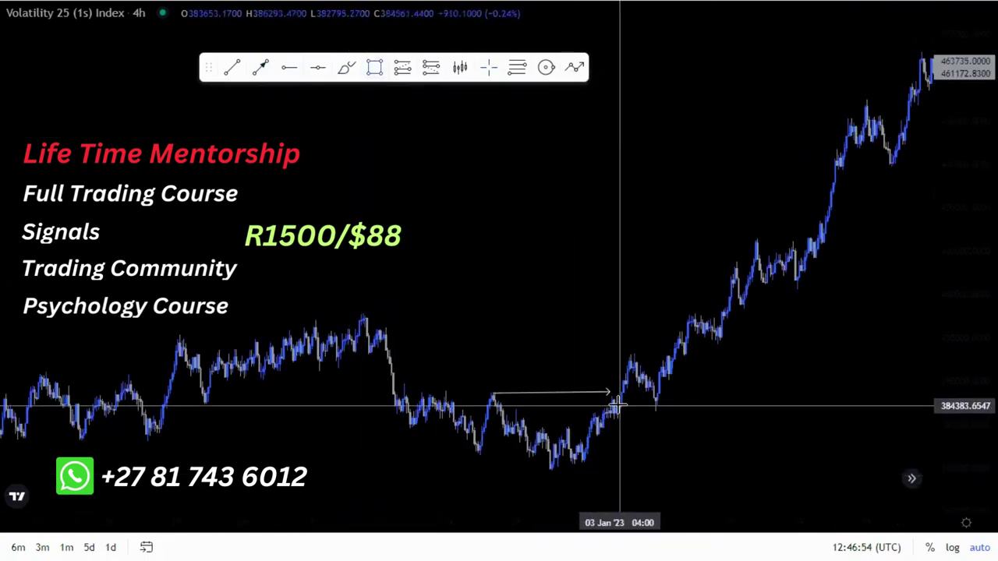
drag(616, 407, 695, 419)
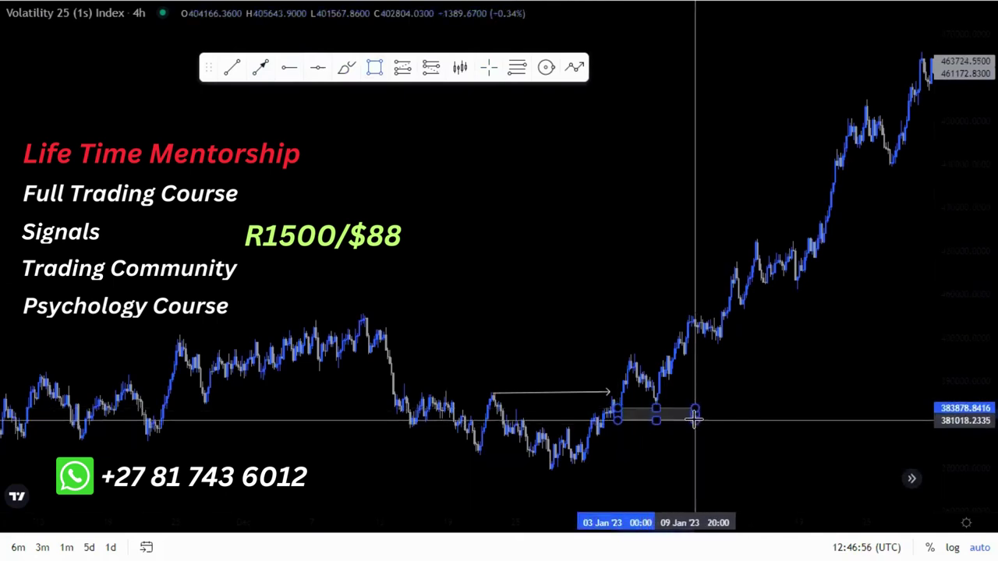
click(616, 406)
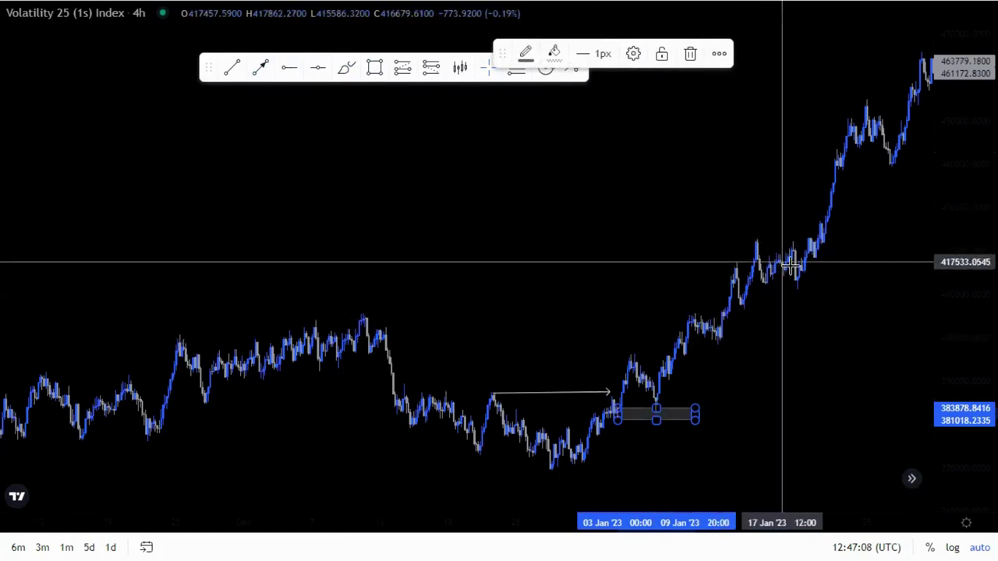
- Draw horizontal arrows to the right from the 8 Feb '23 high near 473,800 and the 12 Feb '23 low near 454,500
drag(817, 299, 650, 324)
drag(963, 201, 963, 246)
drag(865, 251, 682, 327)
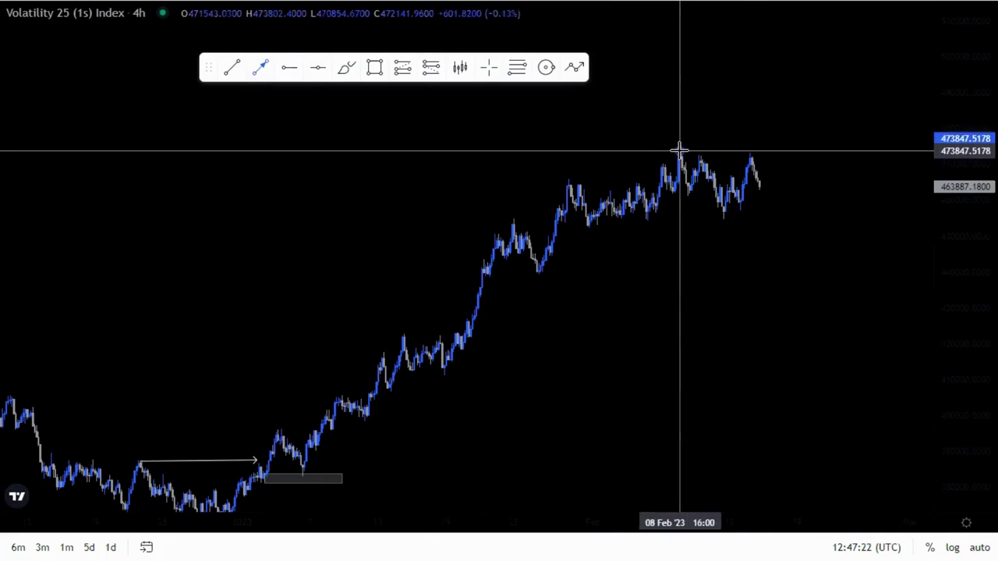
click(788, 160)
drag(707, 152, 718, 155)
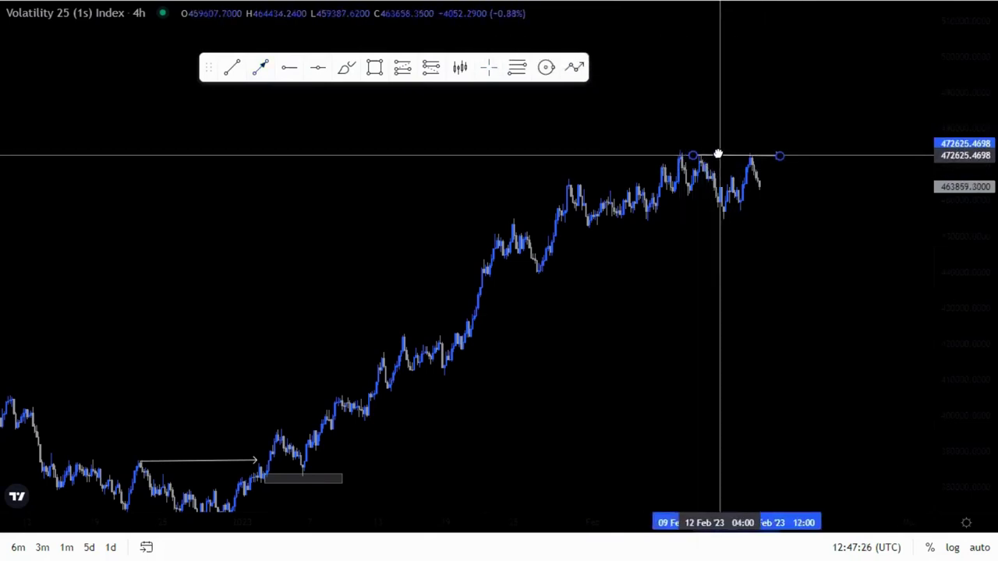
click(824, 178)
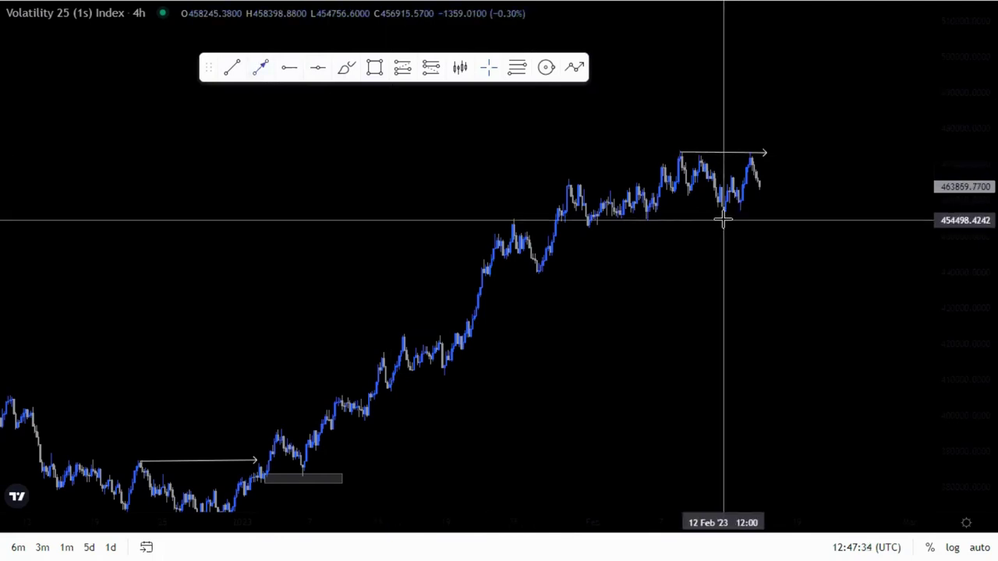
click(787, 223)
drag(691, 265, 630, 269)
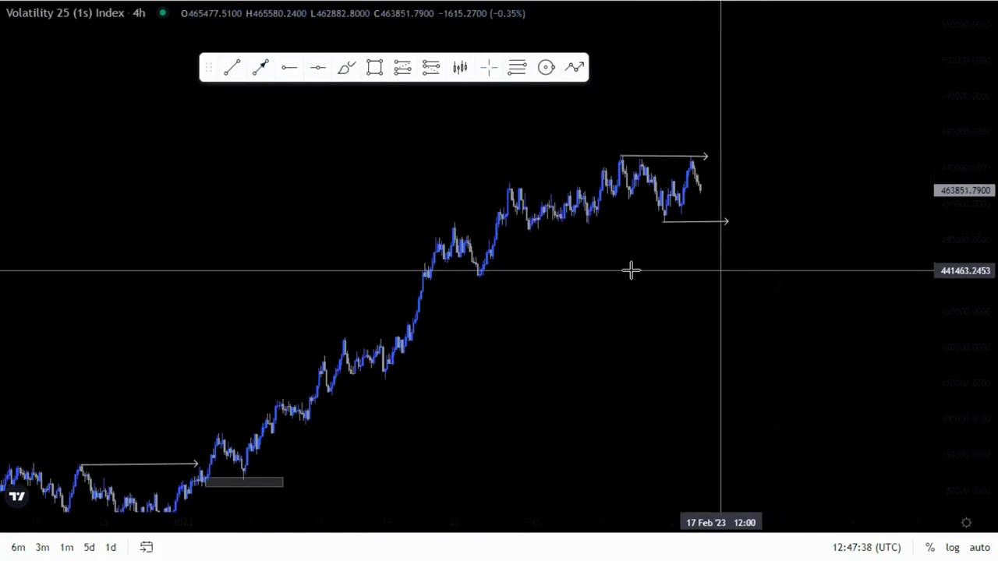
click(262, 70)
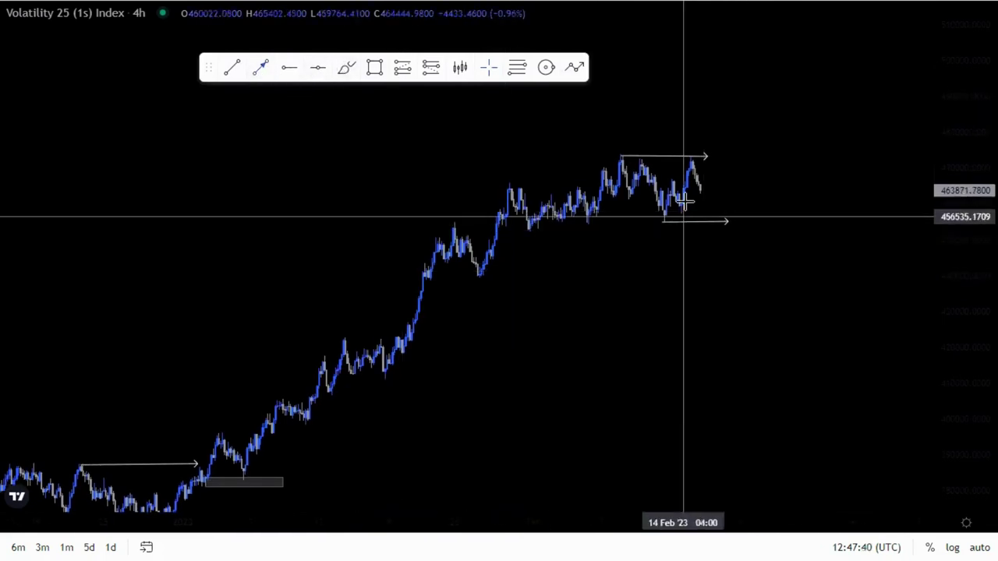
click(705, 187)
click(756, 384)
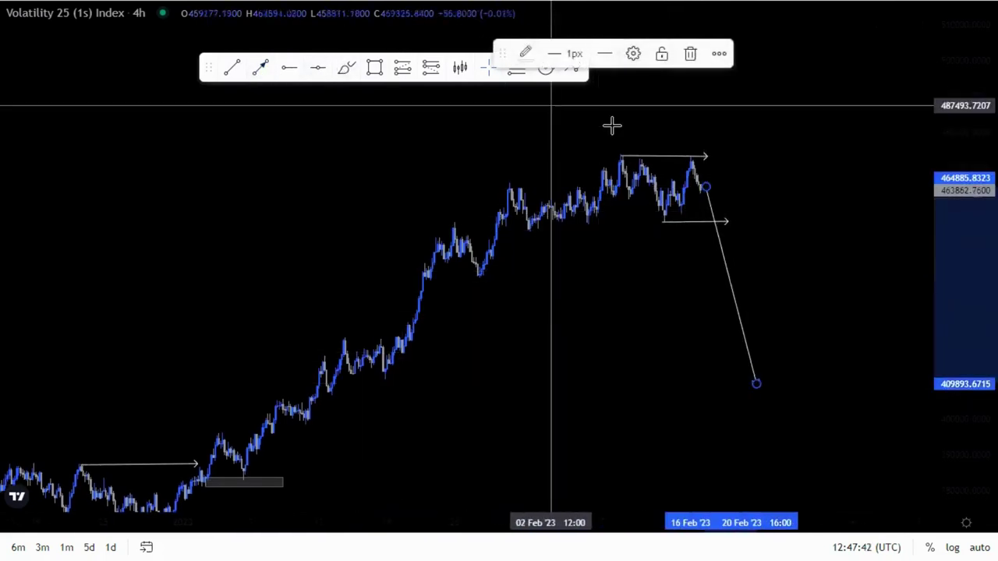
click(689, 53)
- Draw a rectangle demand zone from 28 Jan to 23 Feb '23 between about 447,300 and 444,800
scroll(864, 377, up, 2)
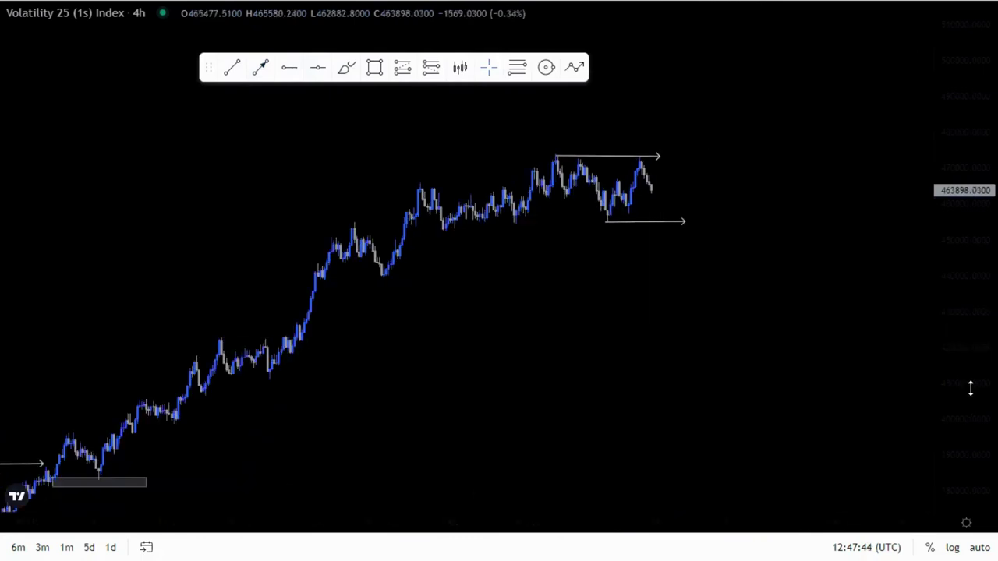
drag(971, 389, 966, 276)
drag(762, 316, 762, 337)
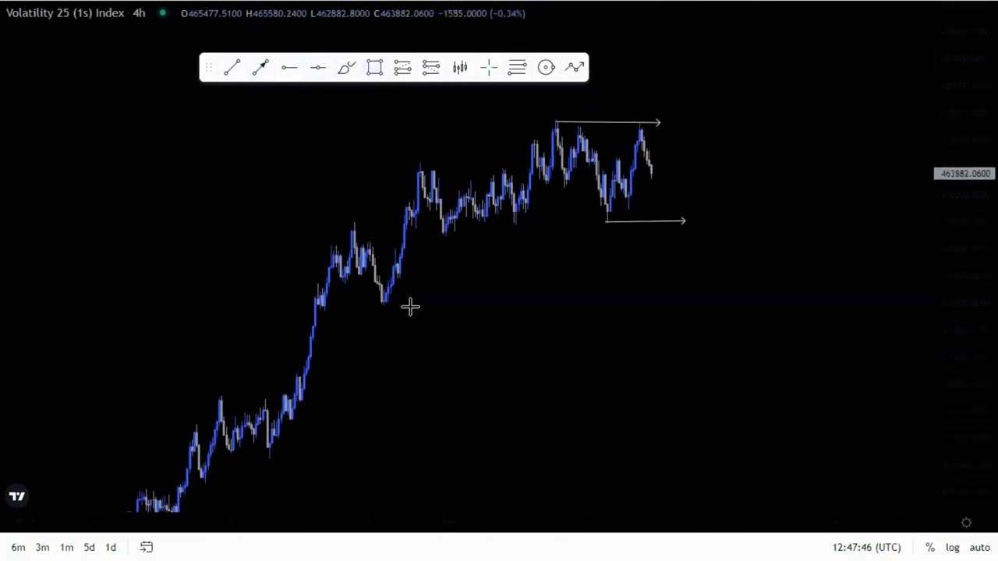
click(398, 263)
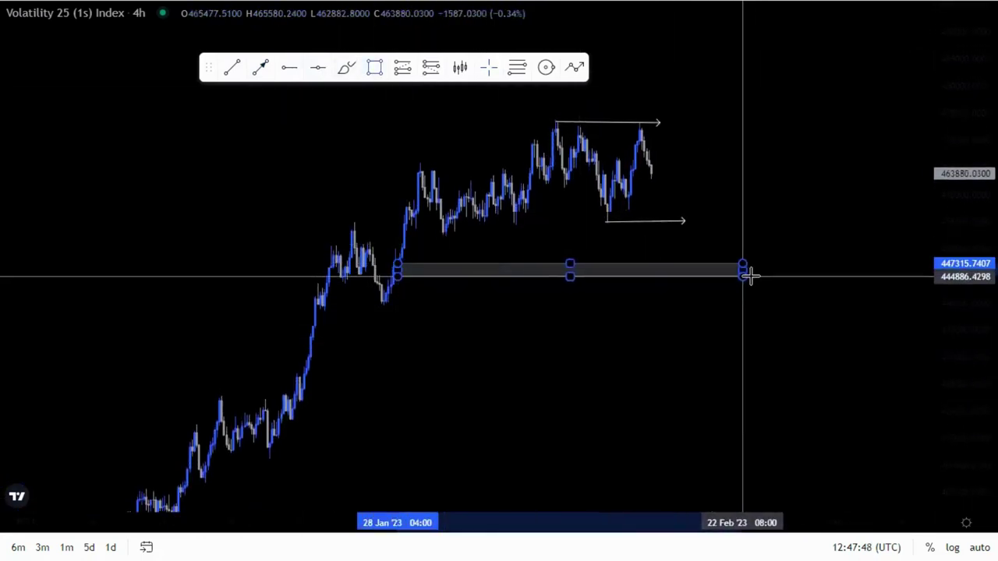
click(702, 331)
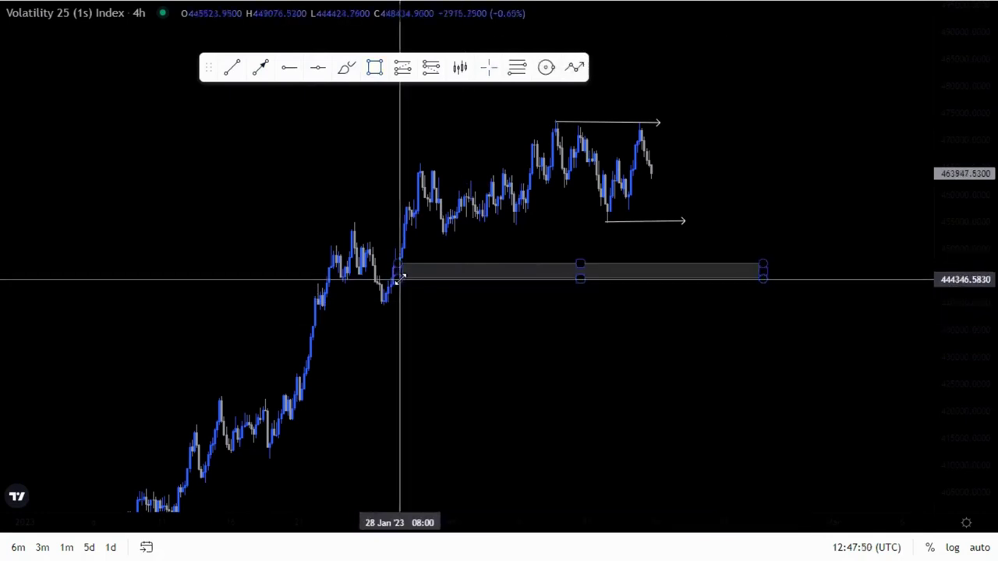
drag(399, 279, 402, 276)
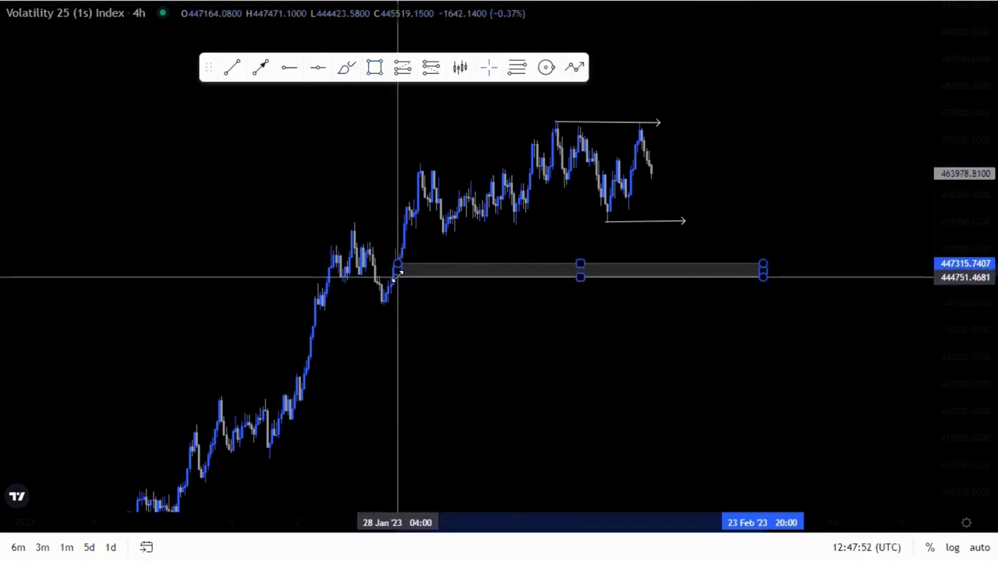
drag(494, 312, 535, 307)
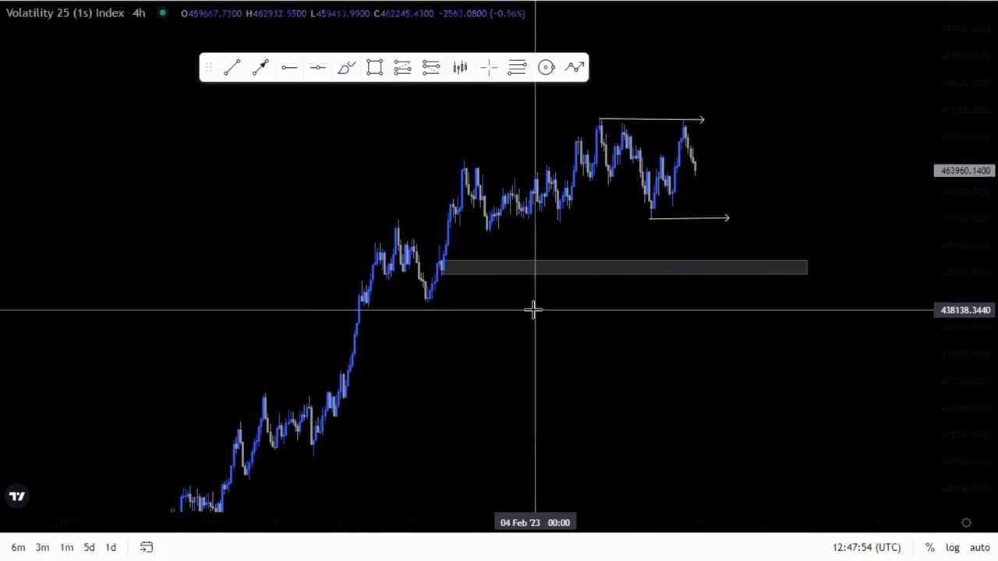
- Draw a second, lower rectangle zone from 21 Jan to 1 Mar '23 between about 425,200 and 421,000, and fine-tune its corner
click(345, 380)
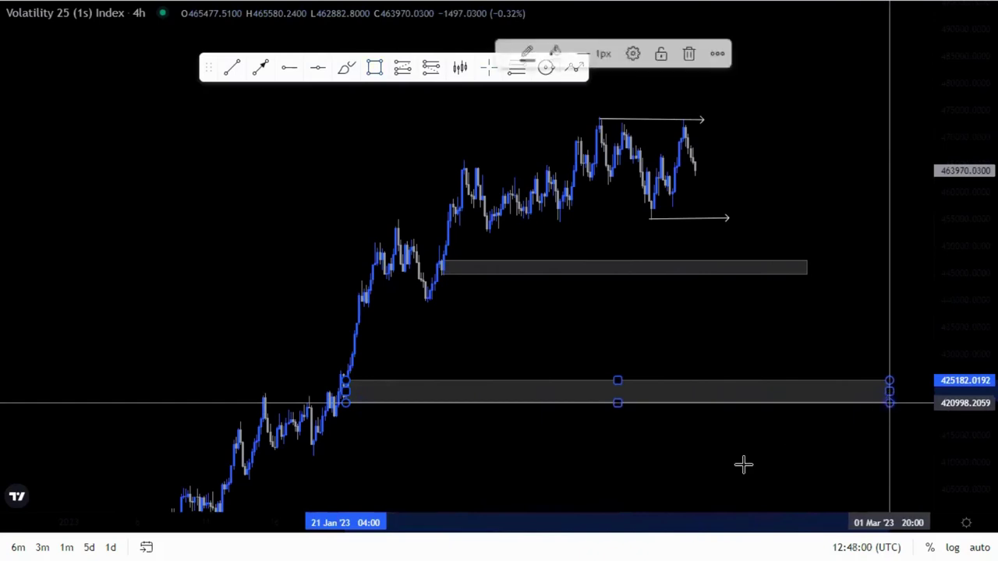
click(386, 438)
drag(891, 405, 895, 400)
click(769, 467)
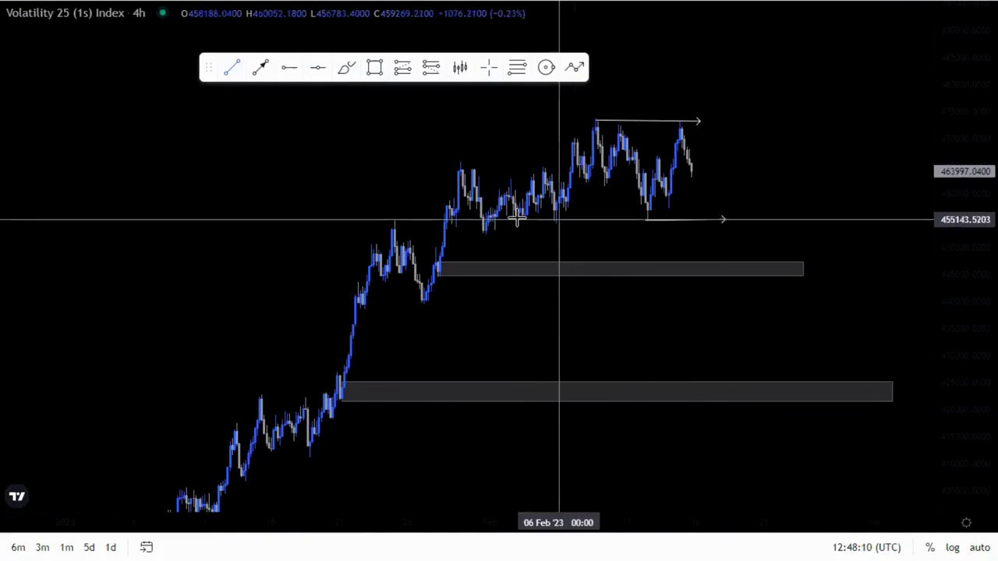
- Draw a short trend line under the equal lows from 3 Feb to 6 Feb '23 at about 454,500
click(561, 221)
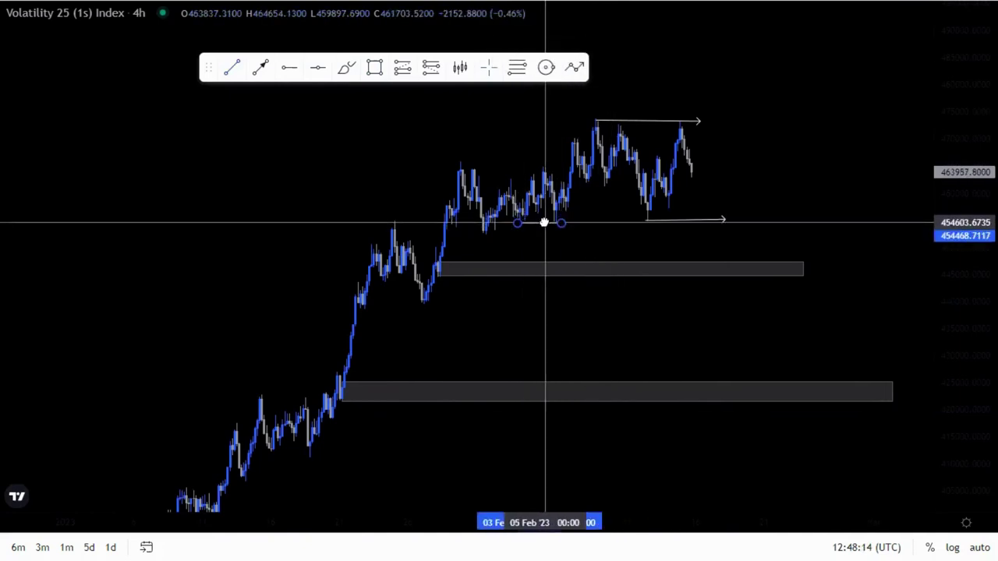
- Move the upper arrow to start at the 10 Feb '23 high and shorten it to end at the latest high
click(638, 125)
drag(637, 128, 648, 125)
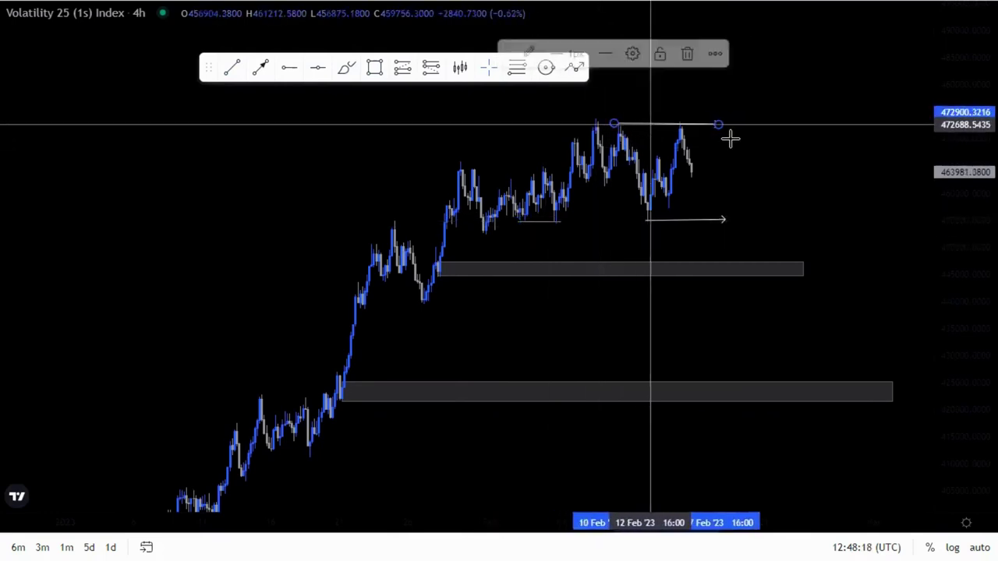
drag(717, 123, 691, 124)
click(741, 136)
click(640, 122)
click(692, 120)
click(772, 160)
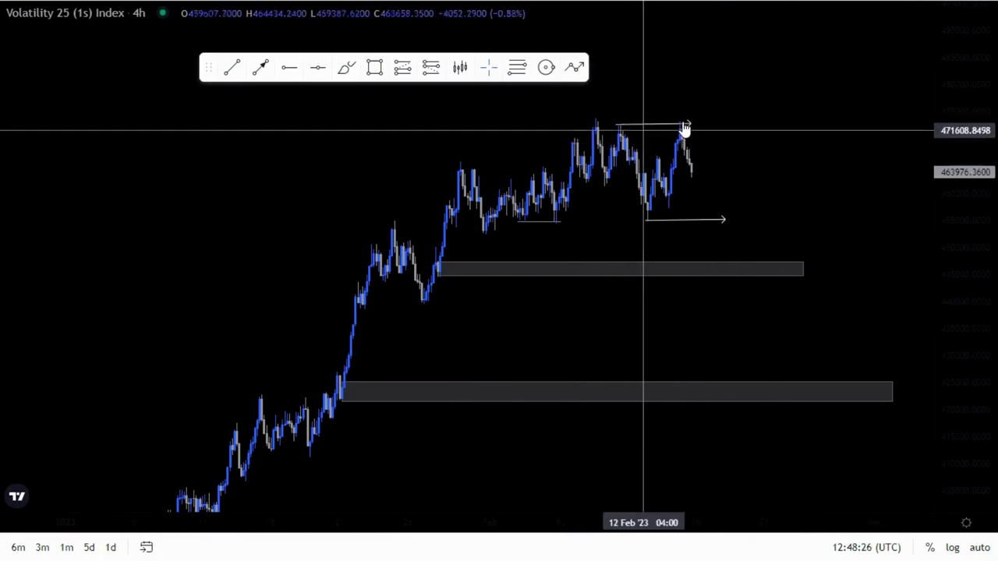
- Delete the upper arrow across the recent highs and change the chart interval to 1 hour
click(666, 125)
click(667, 124)
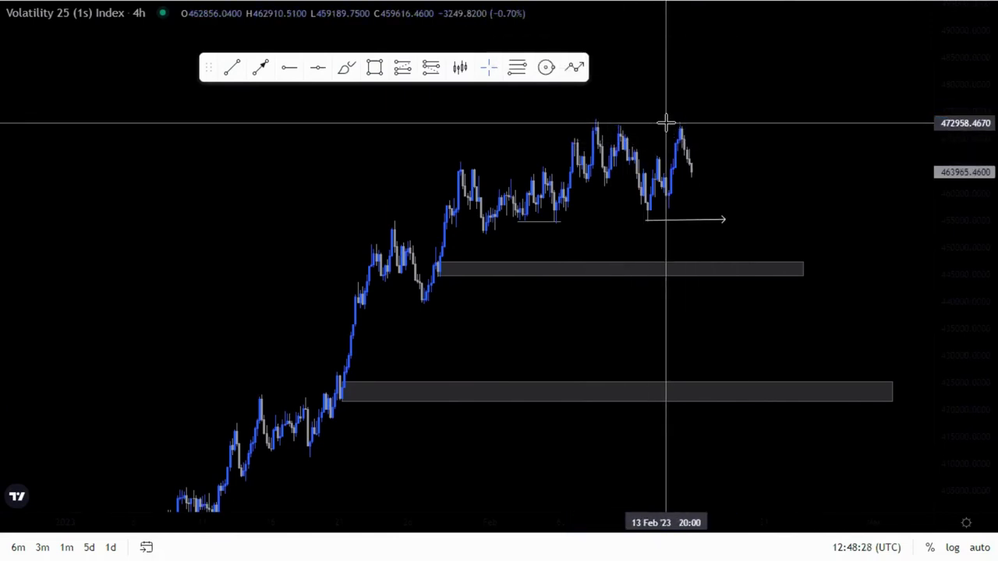
text(2)
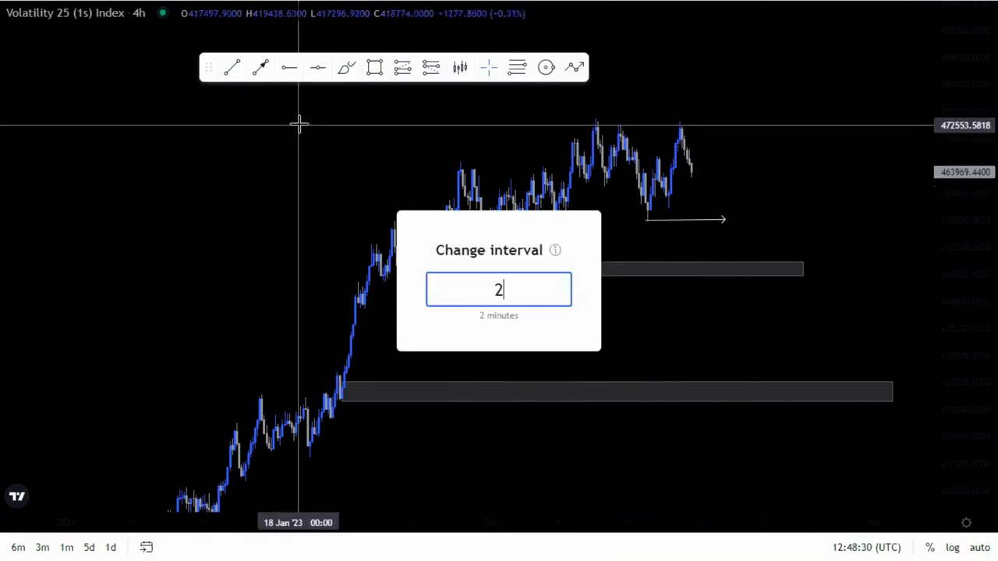
text(1H)
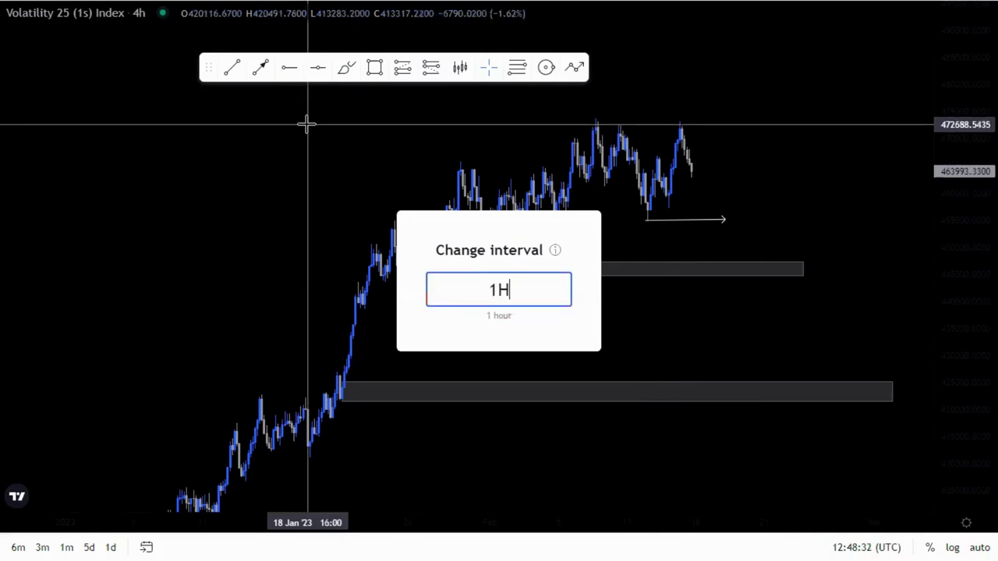
key(Return)
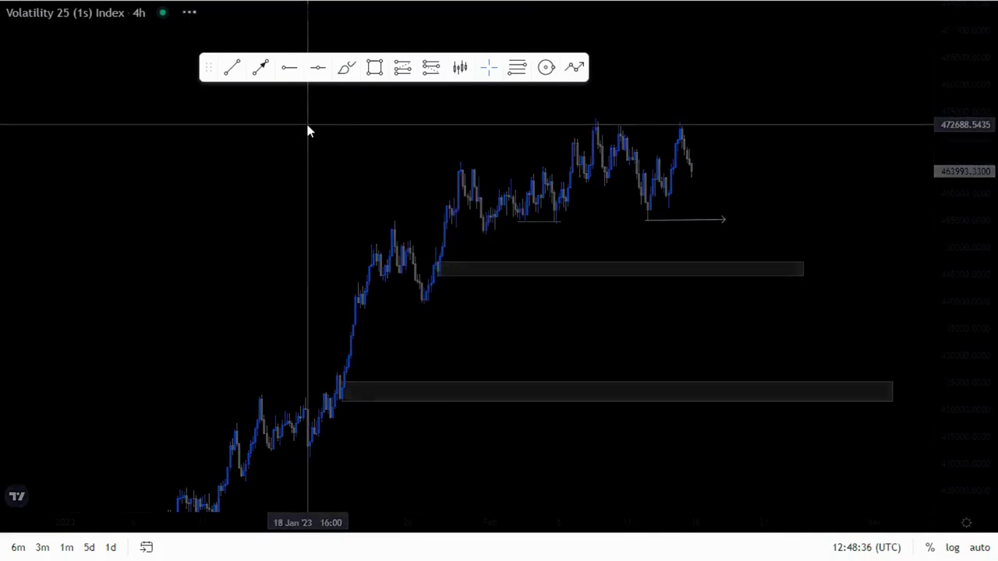
- Draw a horizontal arrow from the 10 Feb '23 high to the 14 Feb '23 high at about 472,763
drag(962, 284, 962, 148)
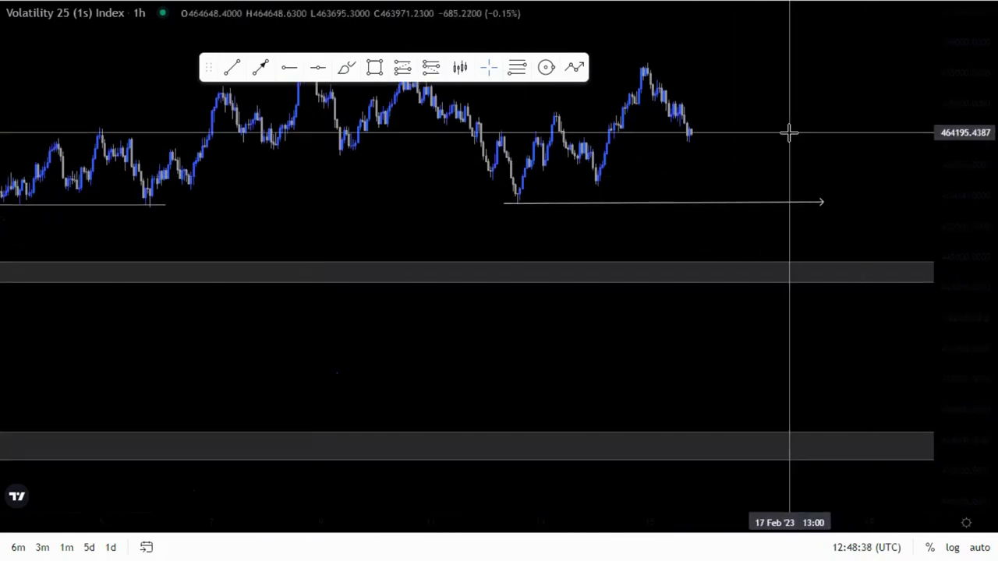
drag(788, 140, 770, 261)
drag(955, 332, 956, 249)
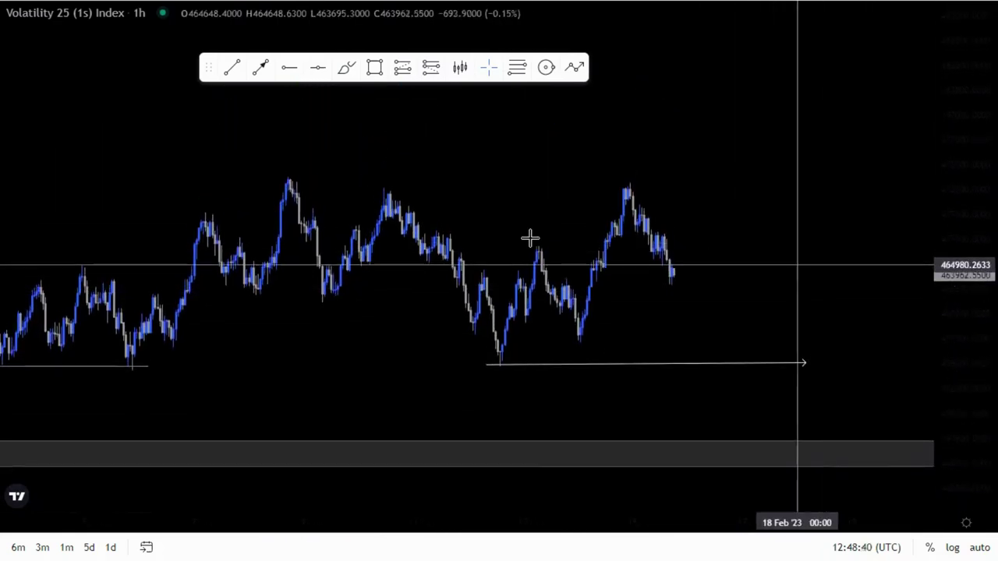
click(390, 187)
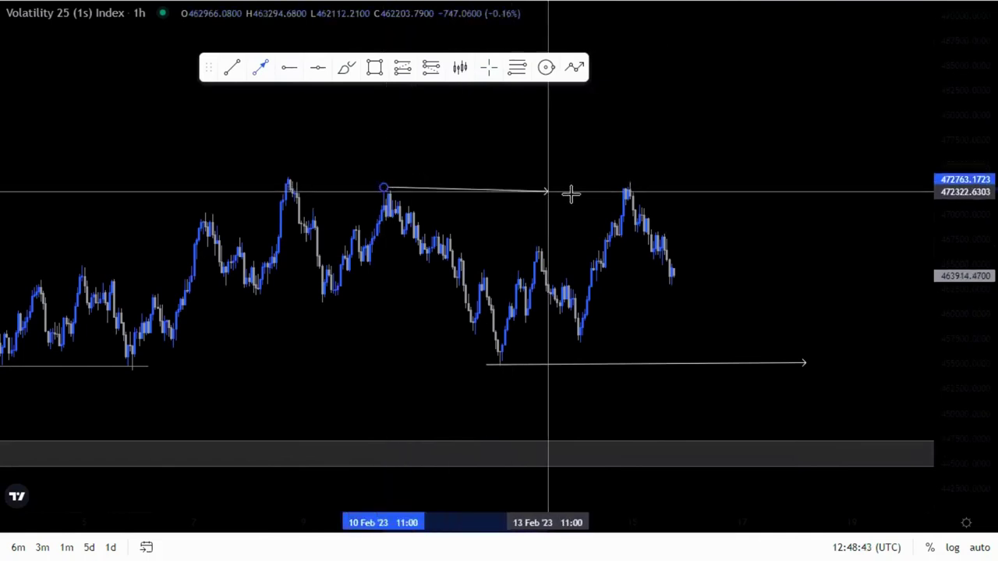
click(633, 187)
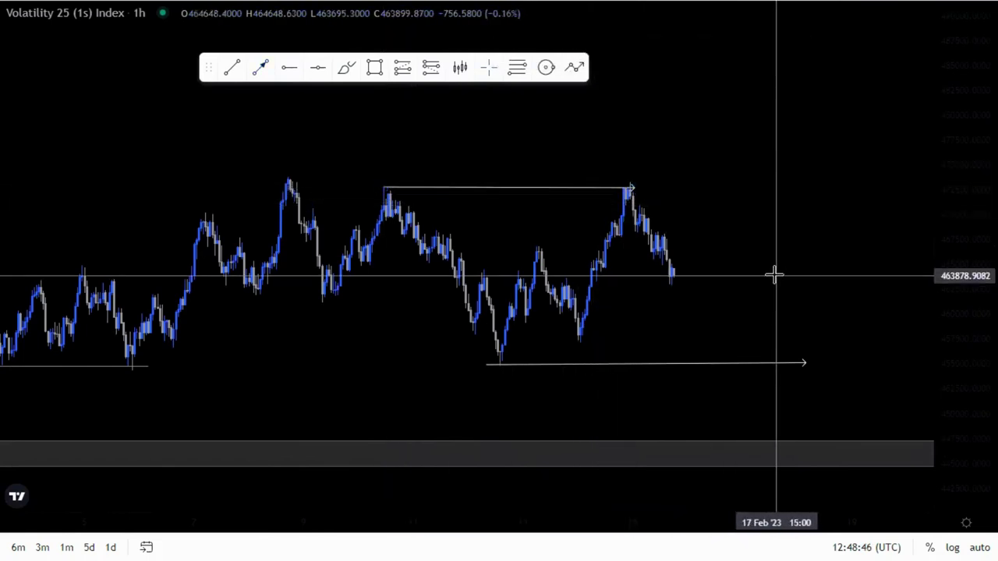
drag(635, 189, 624, 192)
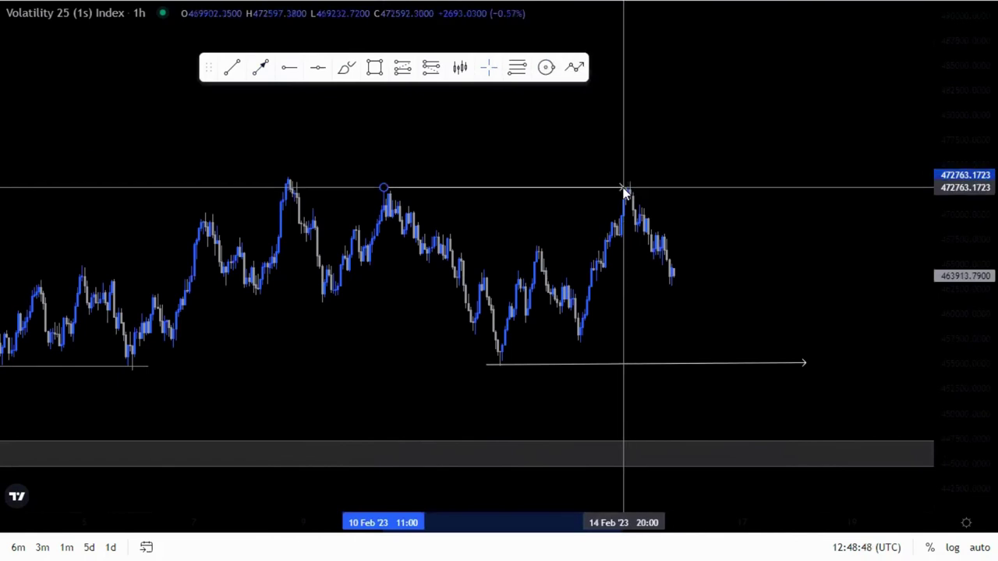
- Brush a projected downward price path into the upper demand zone and circle the 12 Feb '23 low at the lower arrow
click(737, 226)
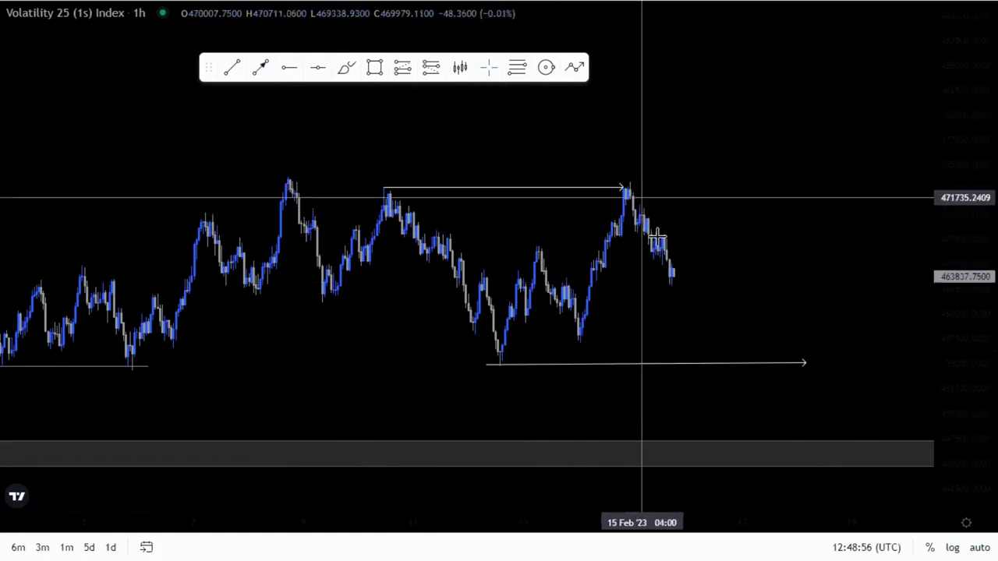
click(346, 67)
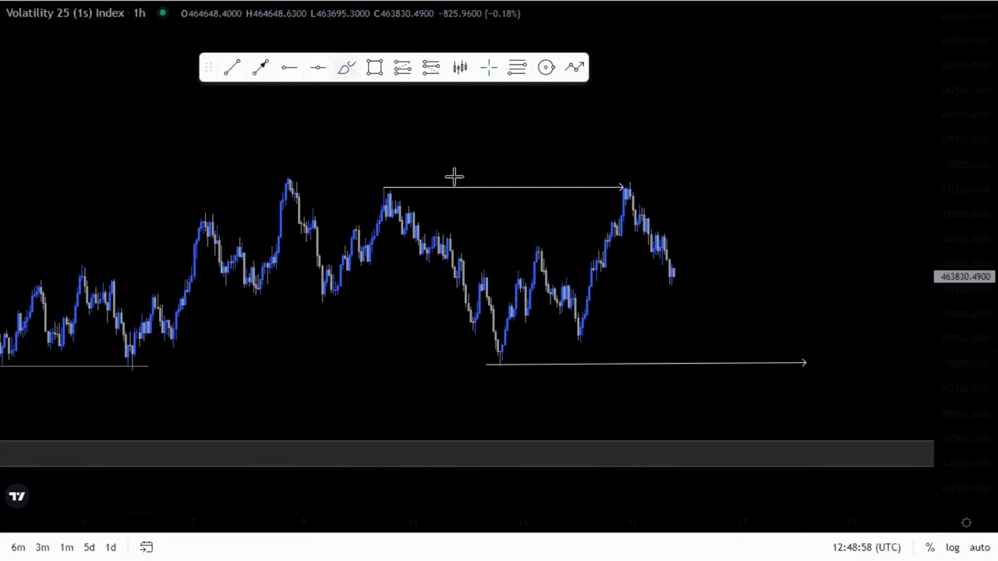
mouse_move(693, 343)
mouse_down()
mouse_move(697, 377)
mouse_move(716, 379)
mouse_move(738, 439)
mouse_move(760, 448)
mouse_up()
scroll(573, 360, down, 2)
scroll(578, 359, down, 3)
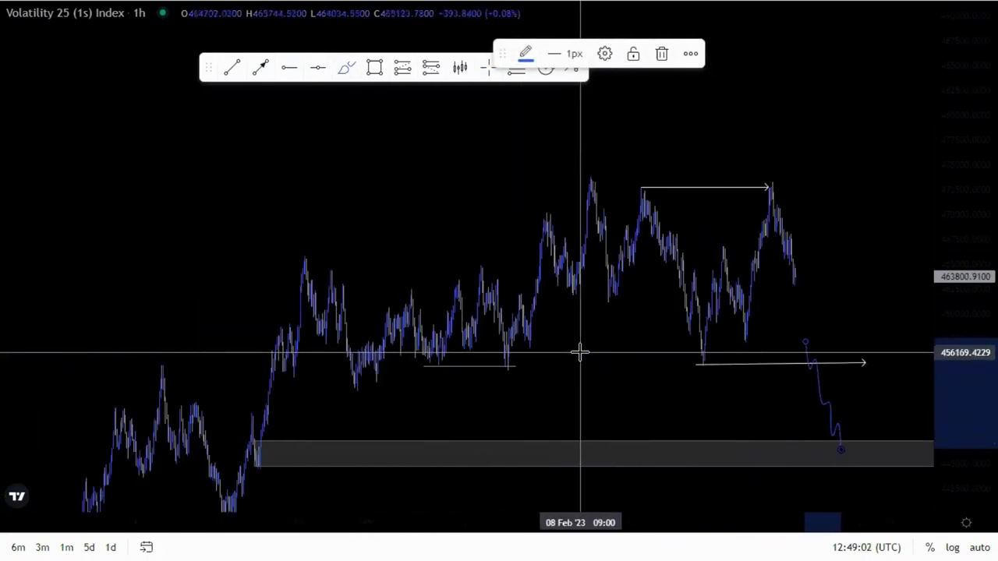
drag(715, 377, 719, 353)
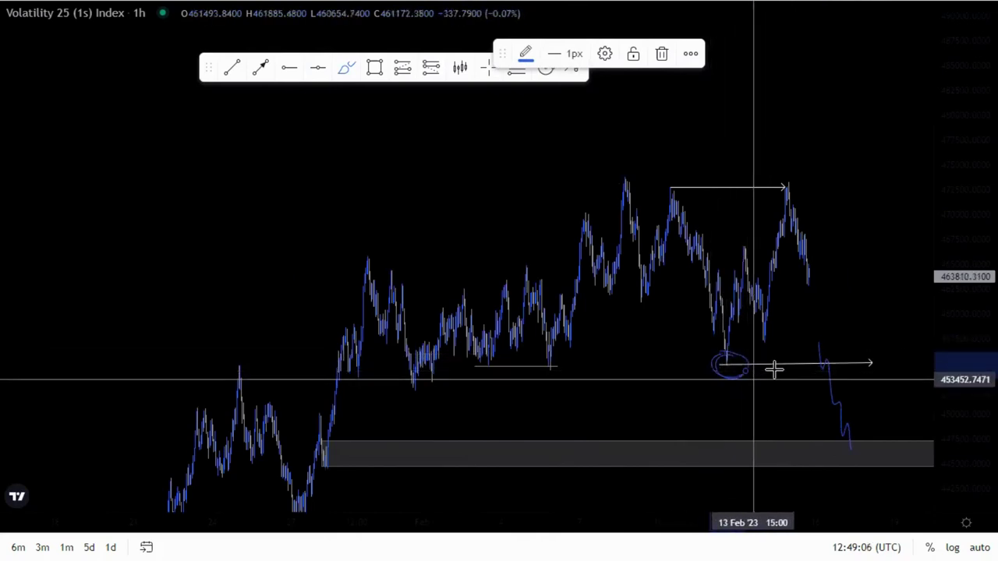
scroll(854, 443, down, 1)
drag(854, 443, 857, 454)
scroll(857, 454, down, 2)
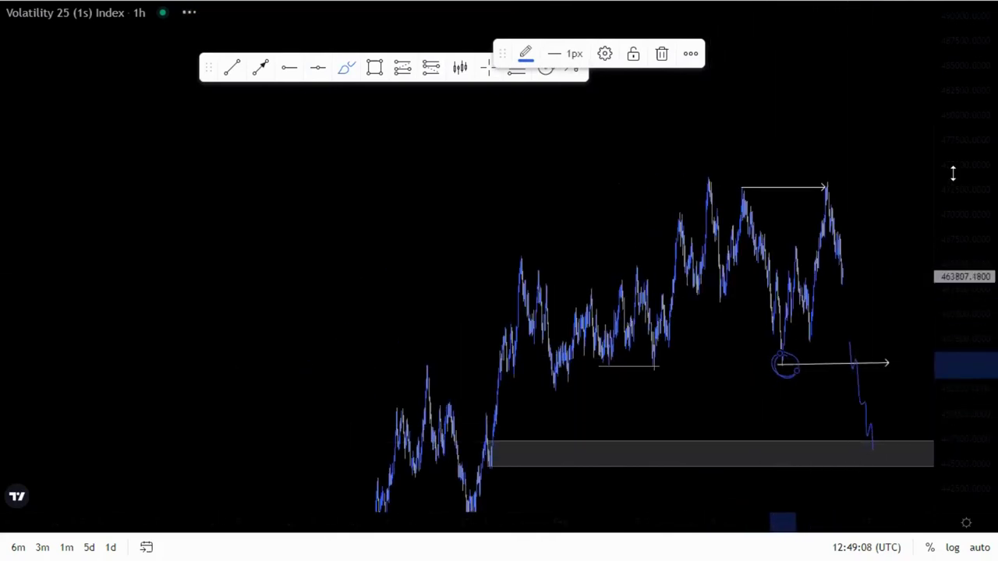
- Delete the brushed price path and the circle around the 12 Feb '23 low
drag(953, 173, 953, 335)
click(487, 74)
drag(599, 219, 436, 161)
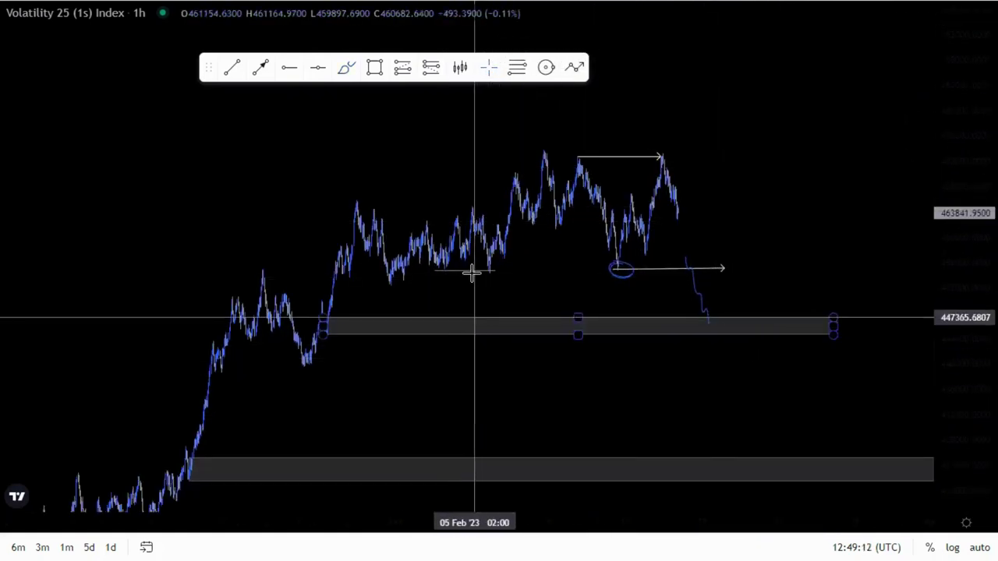
scroll(567, 328, up, 1)
click(571, 283)
click(649, 299)
key(Delete)
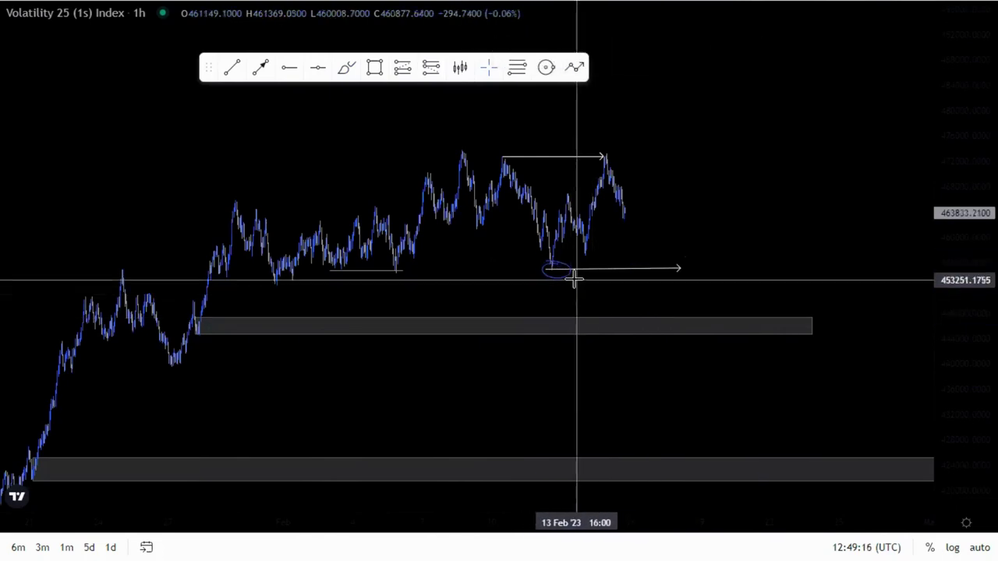
click(569, 285)
key(Delete)
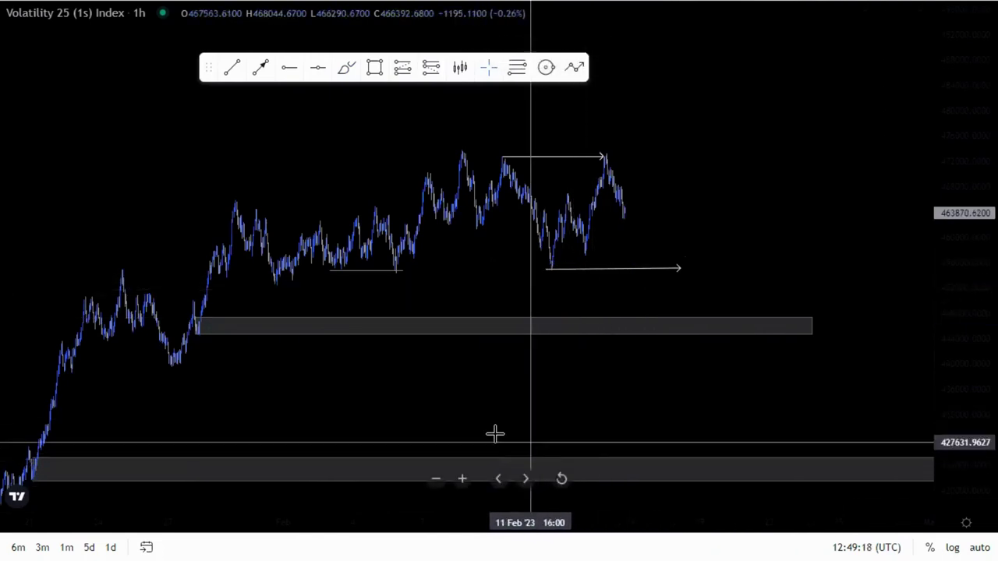
- Tighten the upper demand zone to start at the 28 Jan '23 08:00 candle with its upper edge at about 446,586
scroll(634, 382, down, 2)
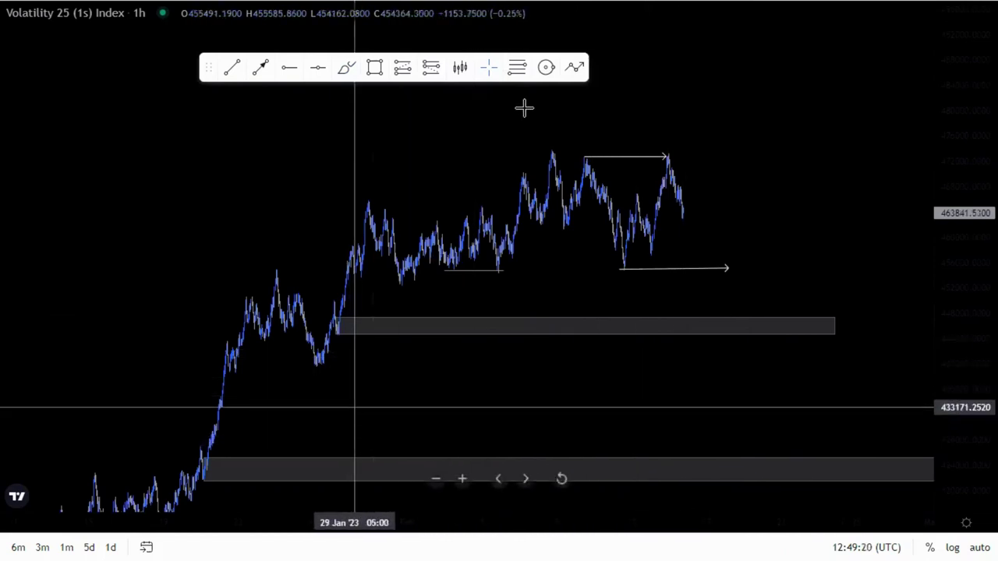
drag(472, 380, 639, 363)
scroll(643, 363, up, 4)
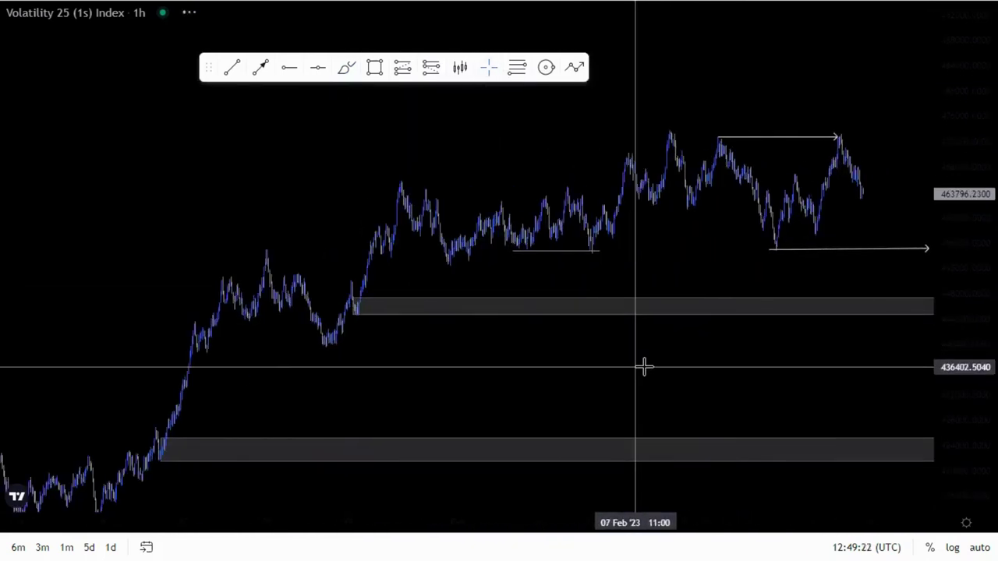
drag(964, 384, 964, 232)
drag(725, 311, 798, 414)
scroll(483, 405, up, 4)
drag(350, 419, 612, 396)
scroll(504, 407, up, 1)
scroll(250, 395, up, 2)
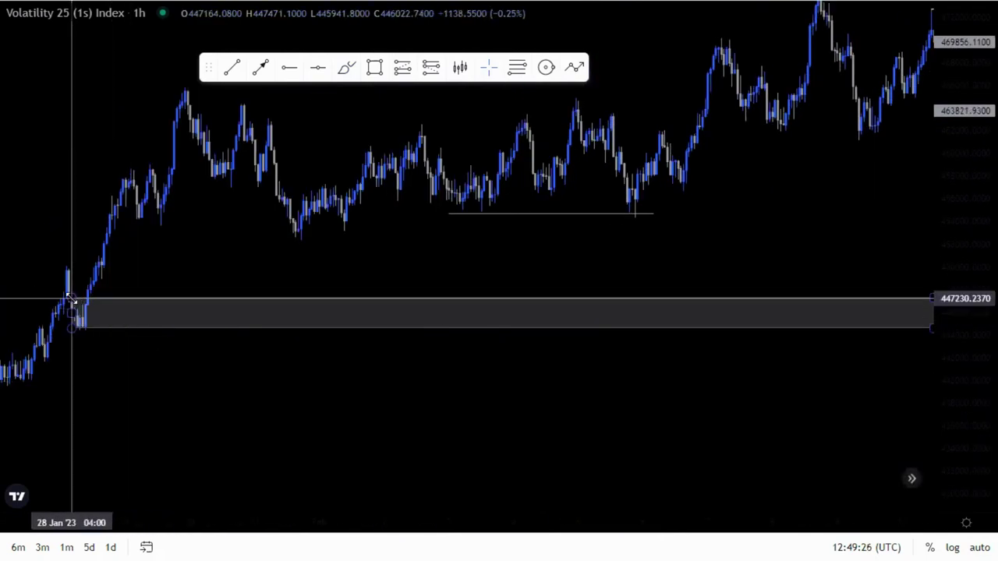
click(81, 310)
drag(77, 302, 78, 305)
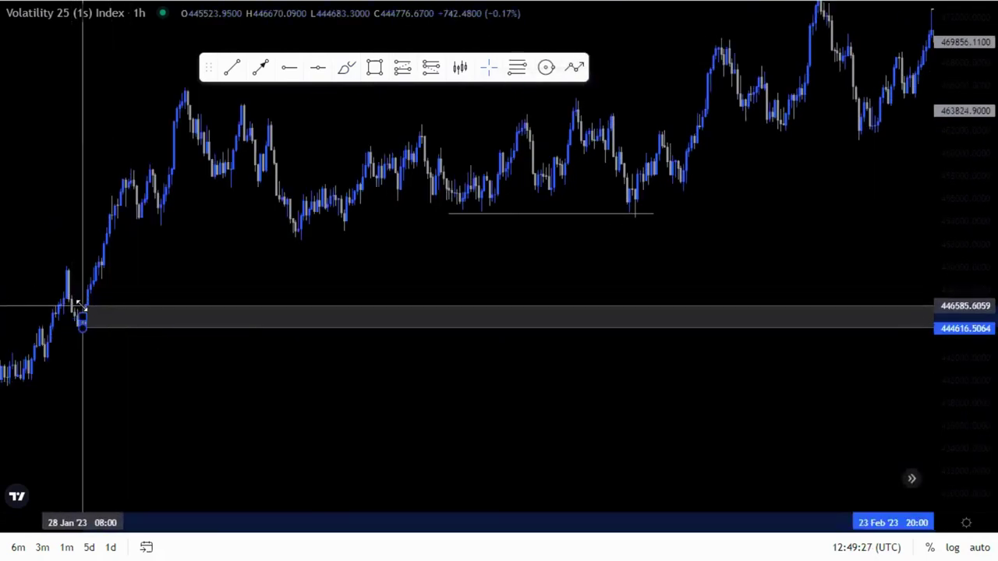
click(205, 399)
- Draw a short left-pointing arrow just above the upper demand zone, from 29 Jan to 28 Jan '23 13:00 at about 447,037
drag(204, 401, 256, 399)
click(262, 68)
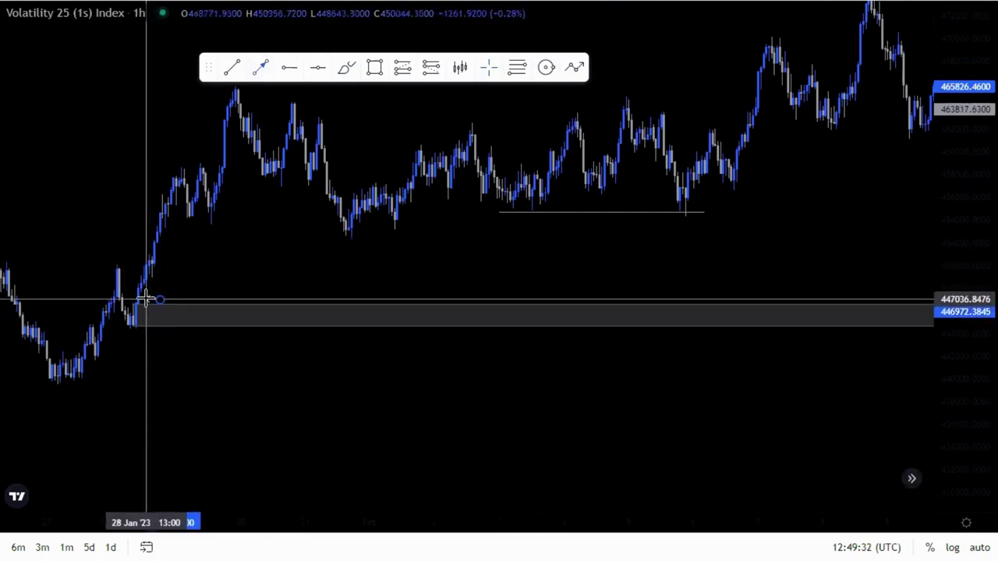
click(183, 298)
drag(162, 299, 174, 299)
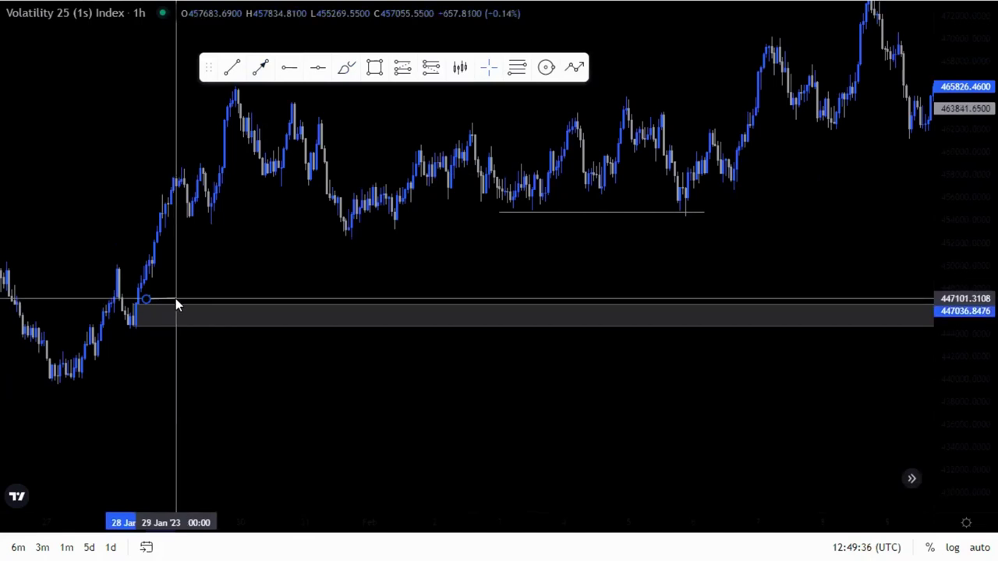
drag(177, 298, 179, 300)
click(163, 351)
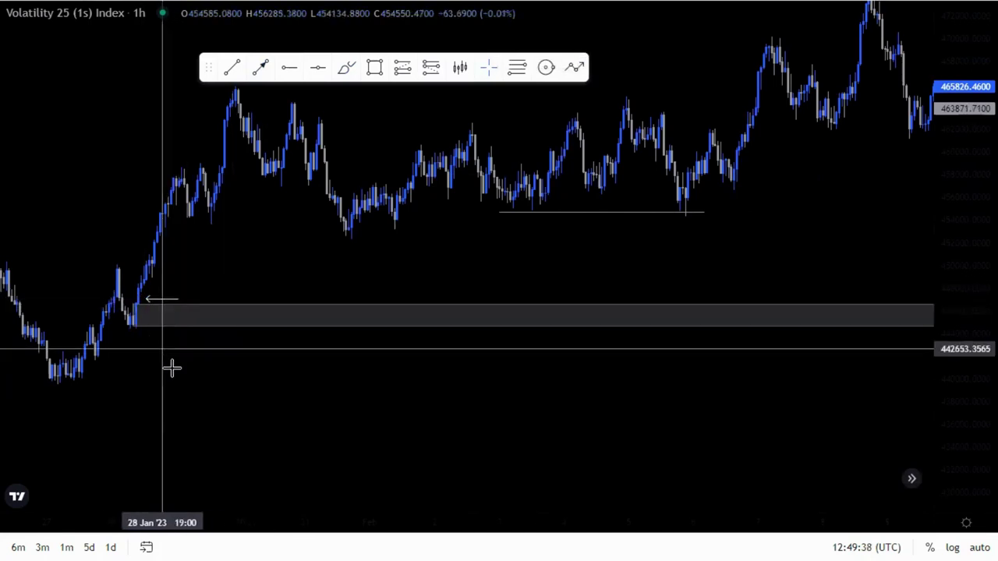
- Clone the short left-pointing arrow and place the copy just above the lower demand zone beside the 21 Jan '23 rally
drag(184, 365, 276, 352)
click(260, 297)
right_click(261, 293)
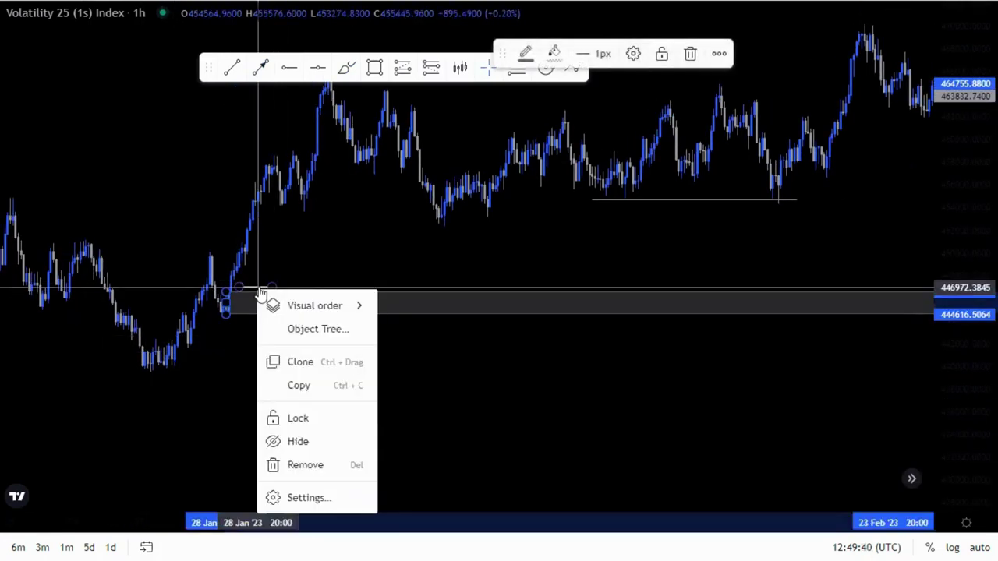
right_click(263, 289)
click(293, 363)
drag(366, 402, 442, 245)
drag(316, 350, 367, 401)
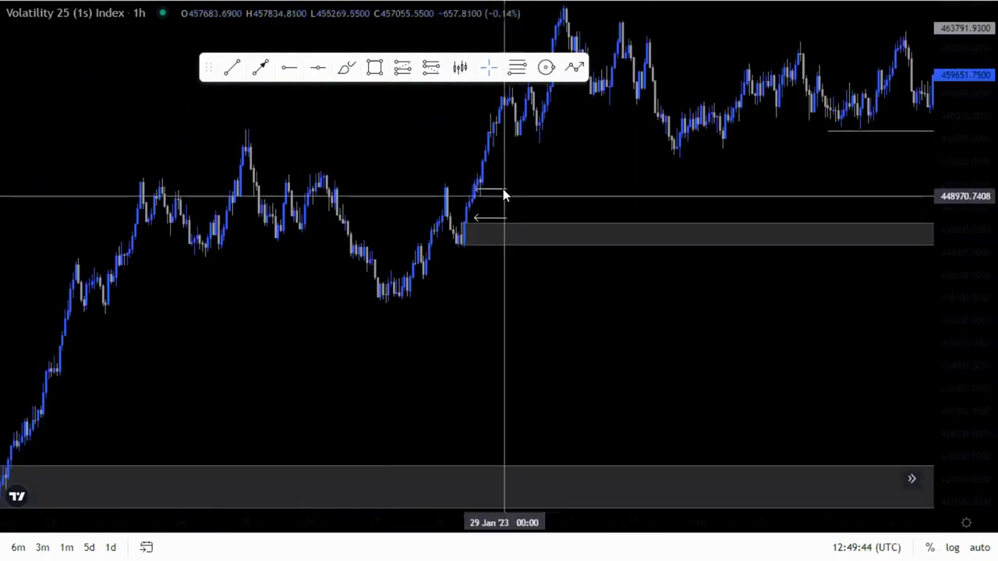
drag(440, 277, 89, 448)
drag(327, 379, 701, 277)
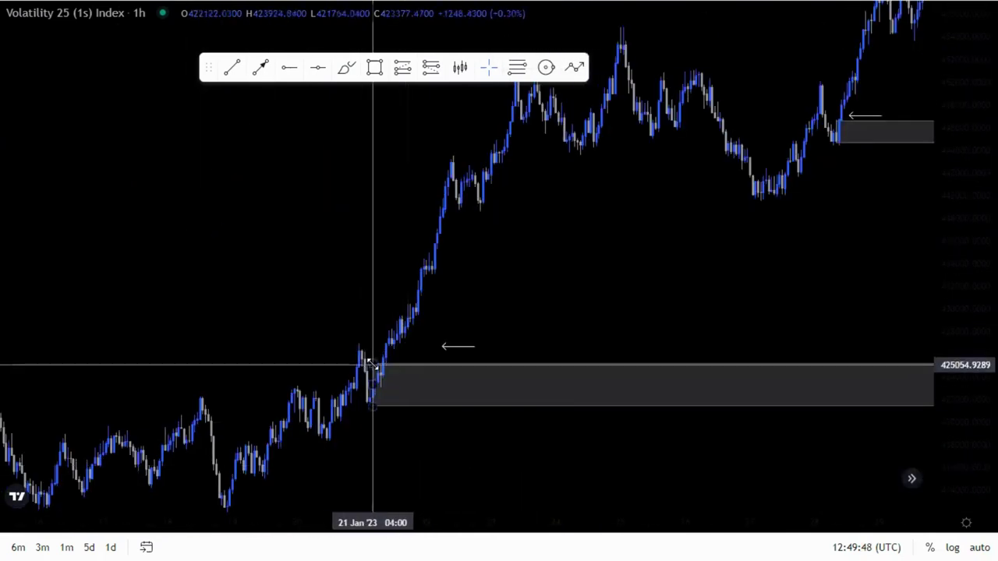
- Try to refit the lower demand zone to the 21 Jan '23 candles and delete the zone
drag(373, 364, 378, 367)
click(382, 417)
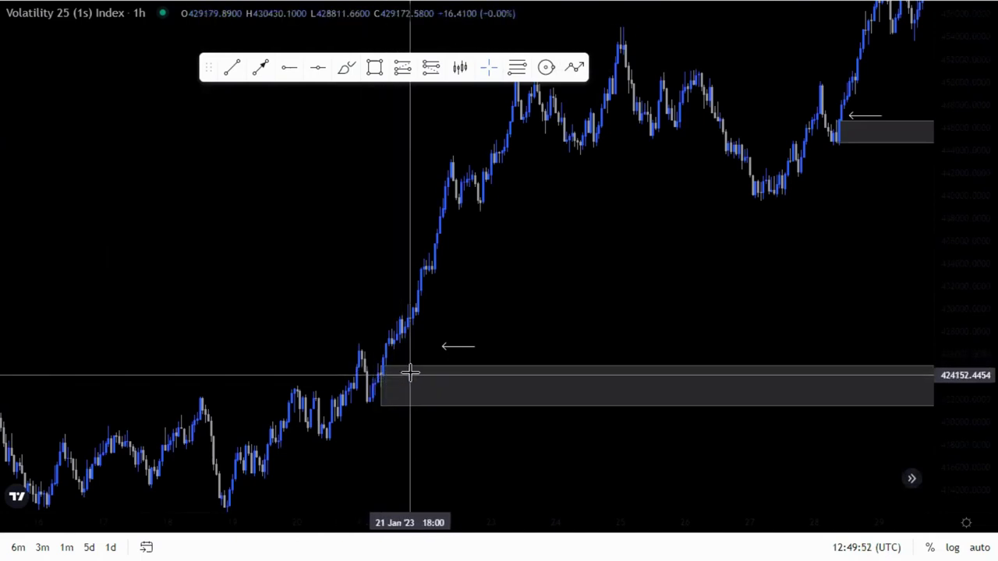
drag(421, 375, 408, 386)
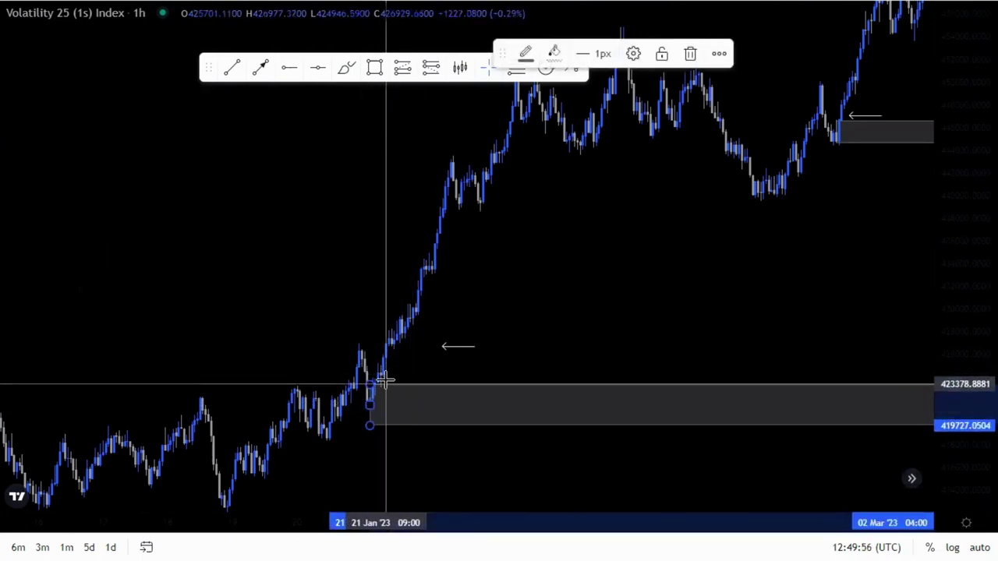
key(Delete)
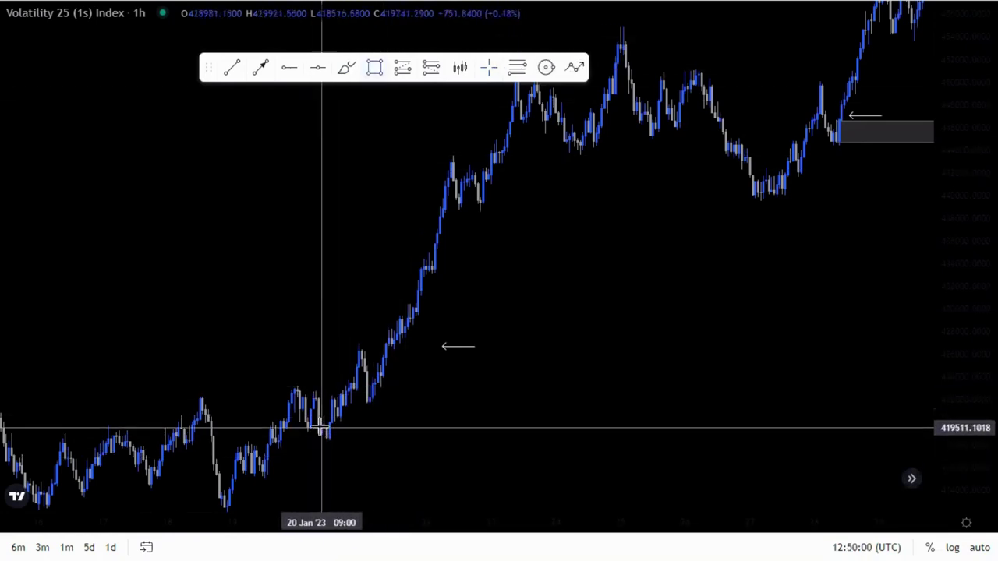
- Draw a thin demand zone at the 20 Jan '23 low, topped at about 419,511, and extend it past the latest price
drag(326, 427, 615, 439)
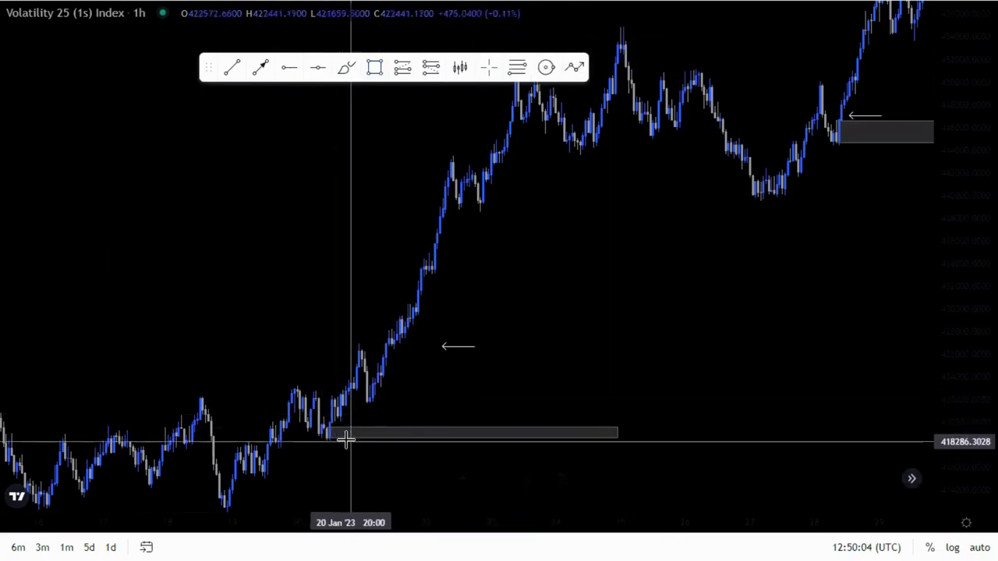
drag(618, 439, 483, 428)
drag(424, 422, 914, 423)
drag(676, 351, 460, 352)
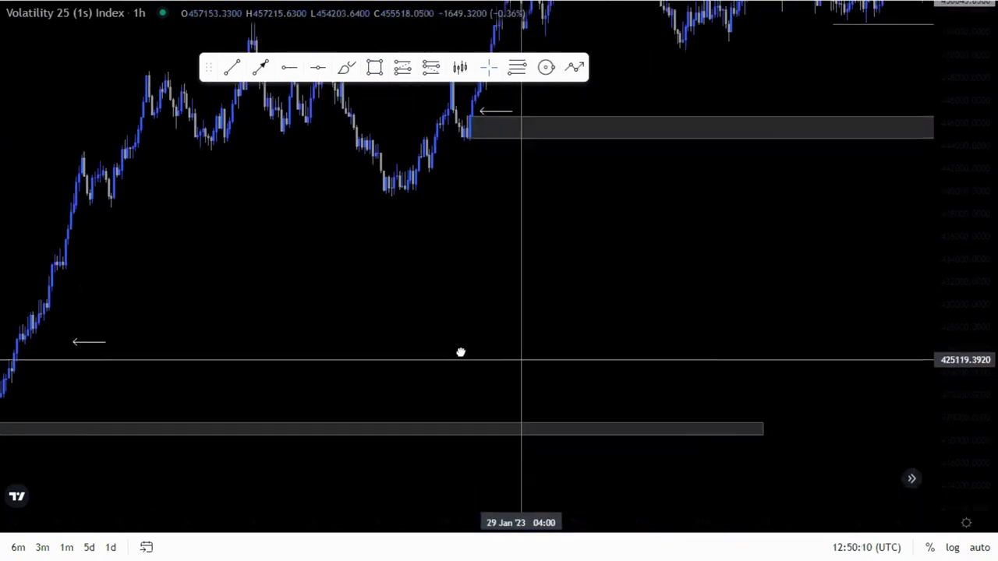
scroll(468, 352, down, 2)
drag(744, 422, 915, 421)
- Shorten and level the horizontal arrow that runs under the 12 Feb '23 low
drag(690, 303, 597, 447)
drag(644, 388, 470, 456)
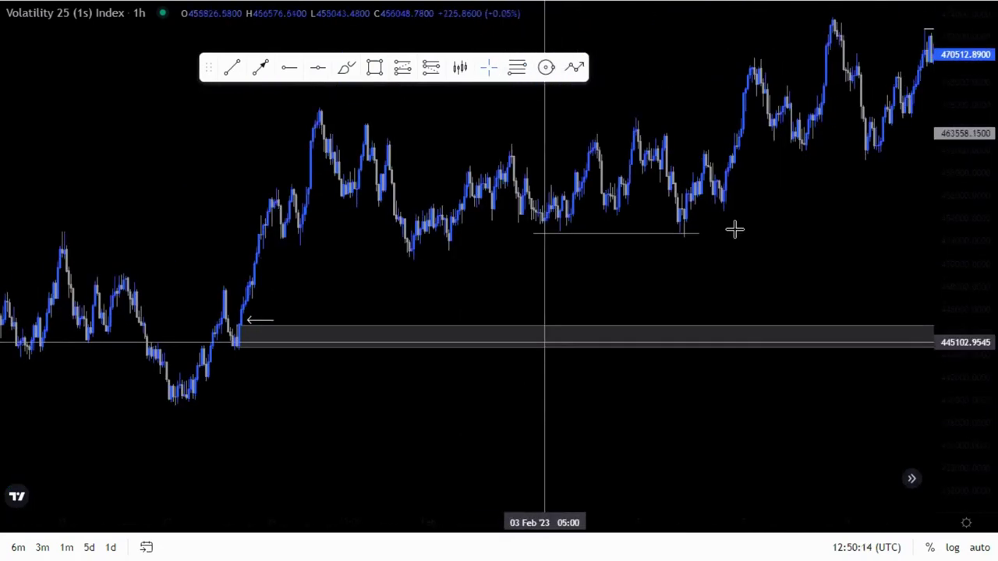
drag(735, 229, 710, 273)
click(577, 279)
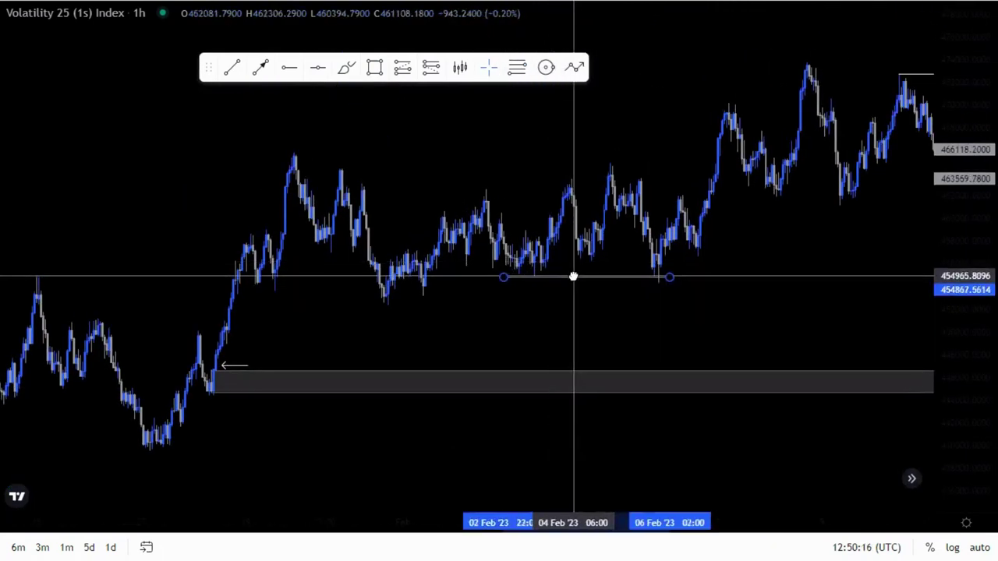
drag(794, 297, 485, 332)
drag(757, 349, 569, 302)
click(807, 283)
drag(807, 284, 740, 290)
drag(746, 216, 748, 269)
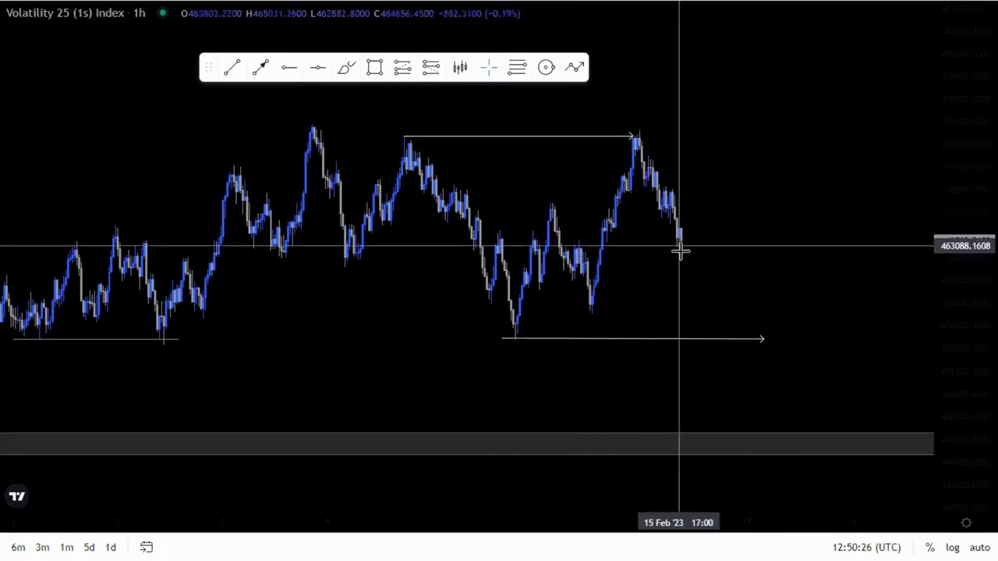
- Draw a short arrow from the 14 Feb '23 pullback low to the 15 Feb '23 05:00 candle at about 467,600
scroll(614, 247, up, 3)
drag(731, 225, 797, 247)
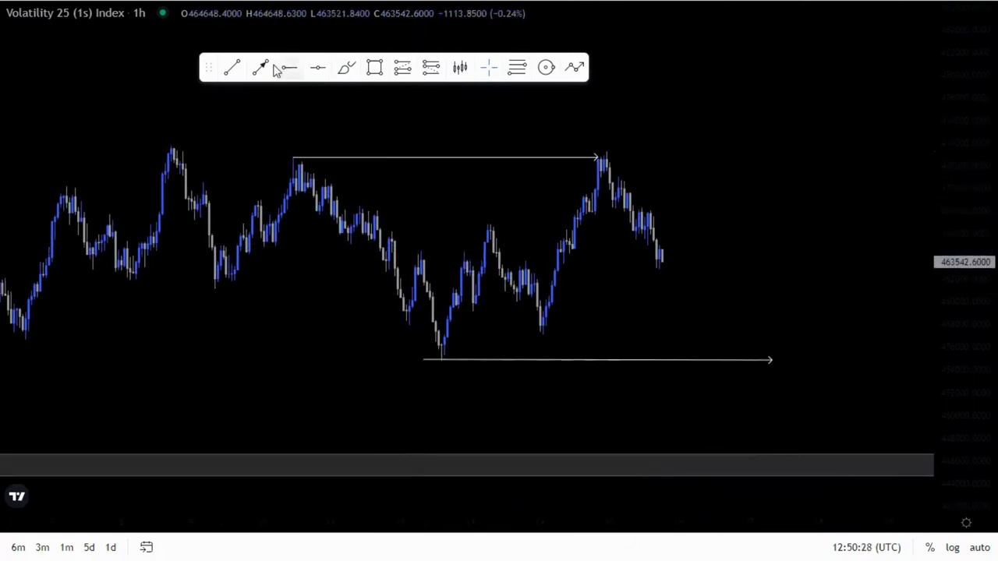
click(600, 214)
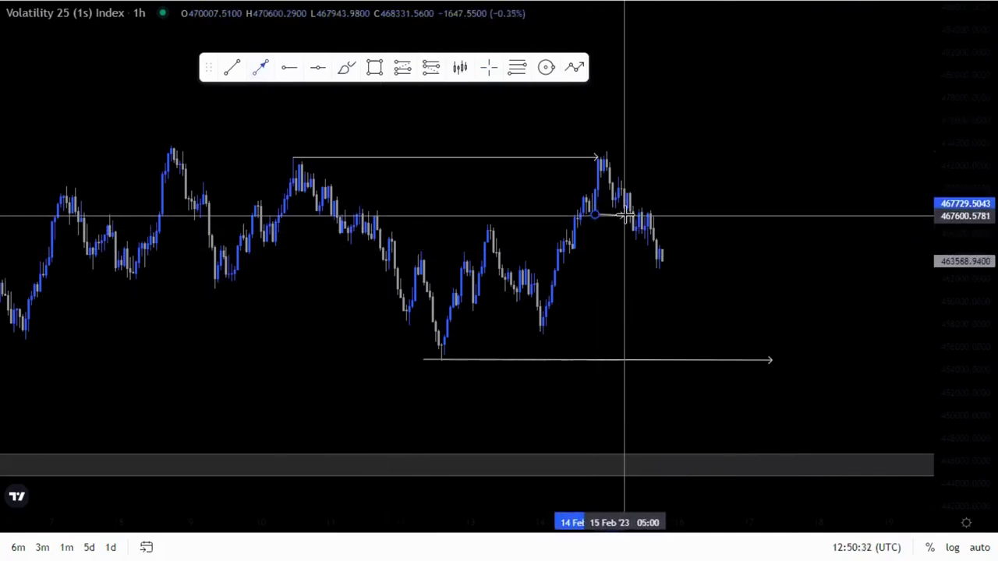
click(629, 216)
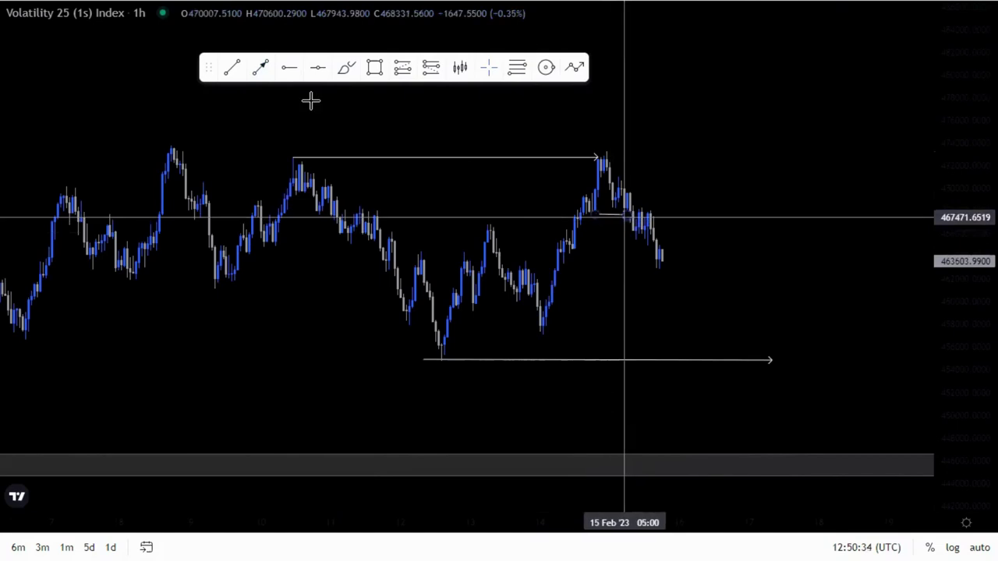
- Draw a second short arrow under the 15 Feb '23 low at about 465,280 and delete both short arrows
click(264, 69)
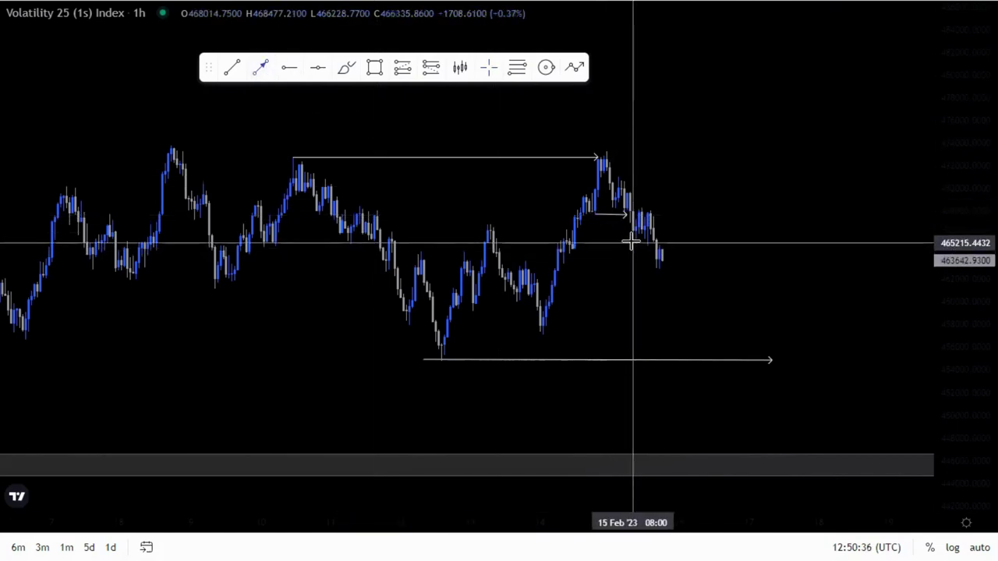
click(633, 242)
click(653, 247)
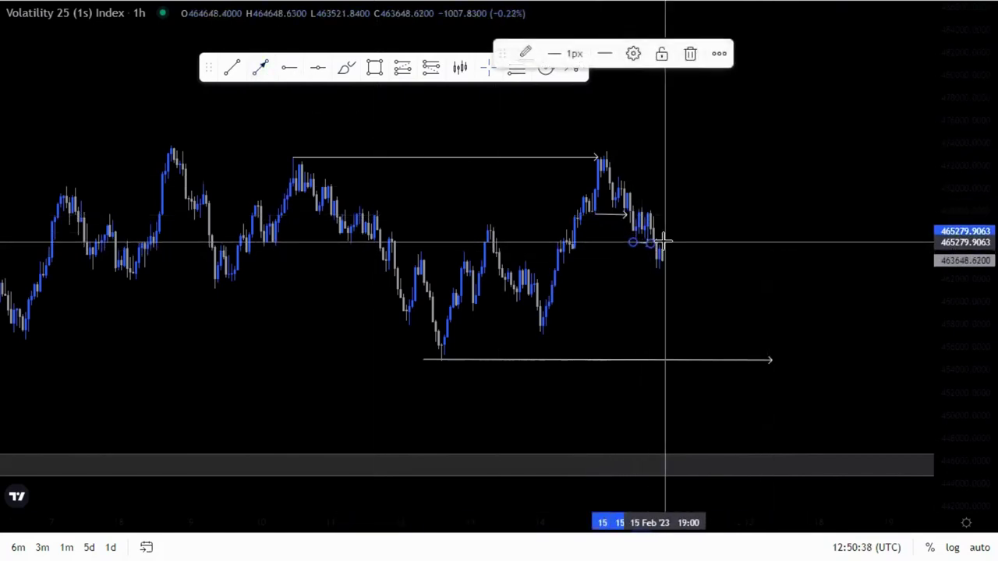
key(Delete)
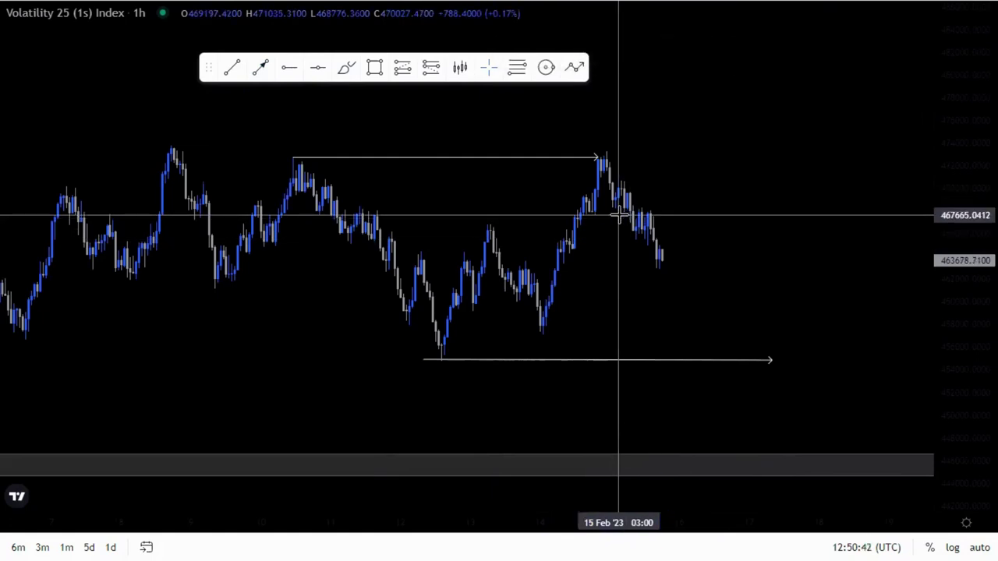
- Change the chart interval to 30 minutes and enlarge the price action around the latest high and decline
text(30)
key(Return)
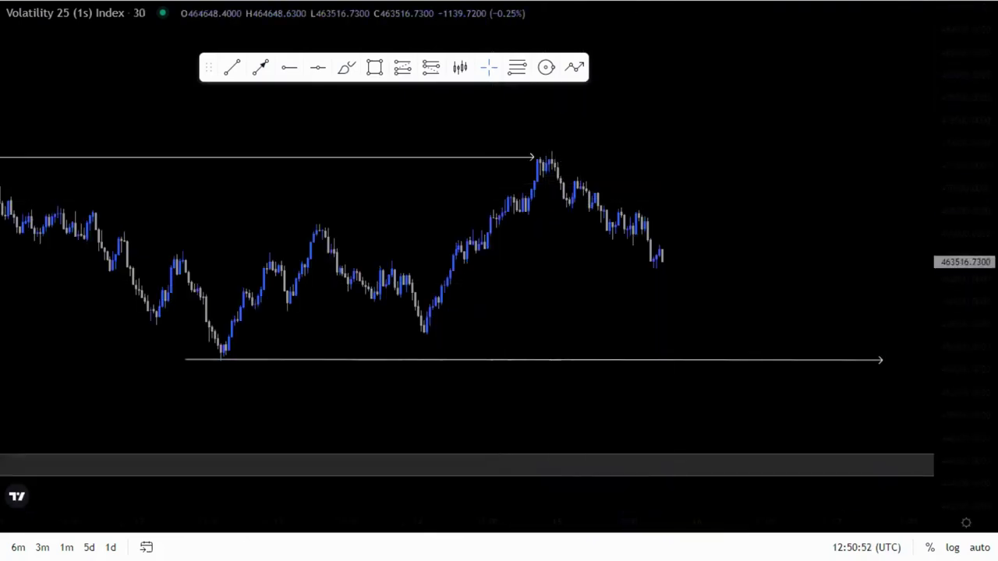
drag(965, 281, 965, 134)
drag(592, 275, 764, 320)
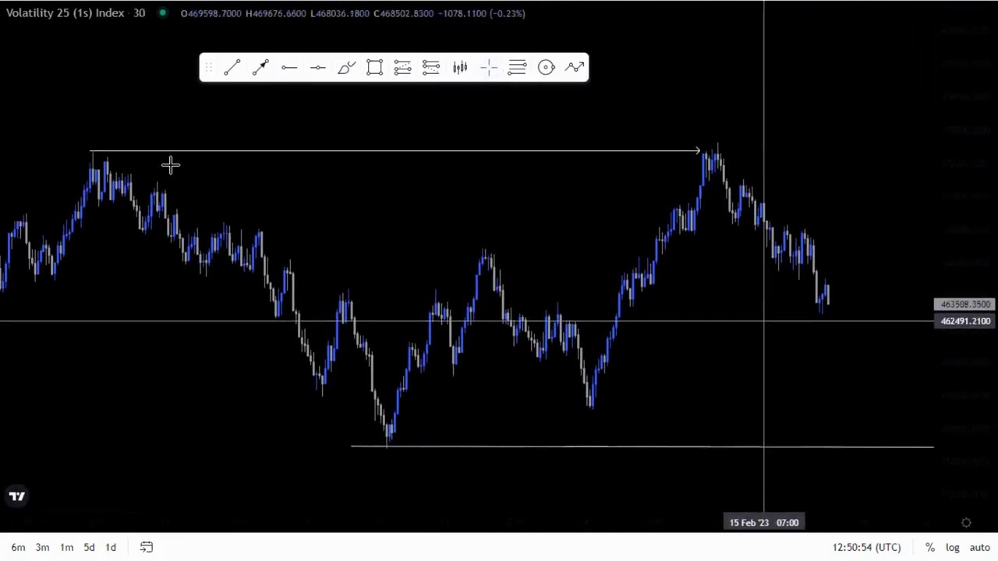
drag(699, 278, 609, 265)
scroll(624, 272, up, 2)
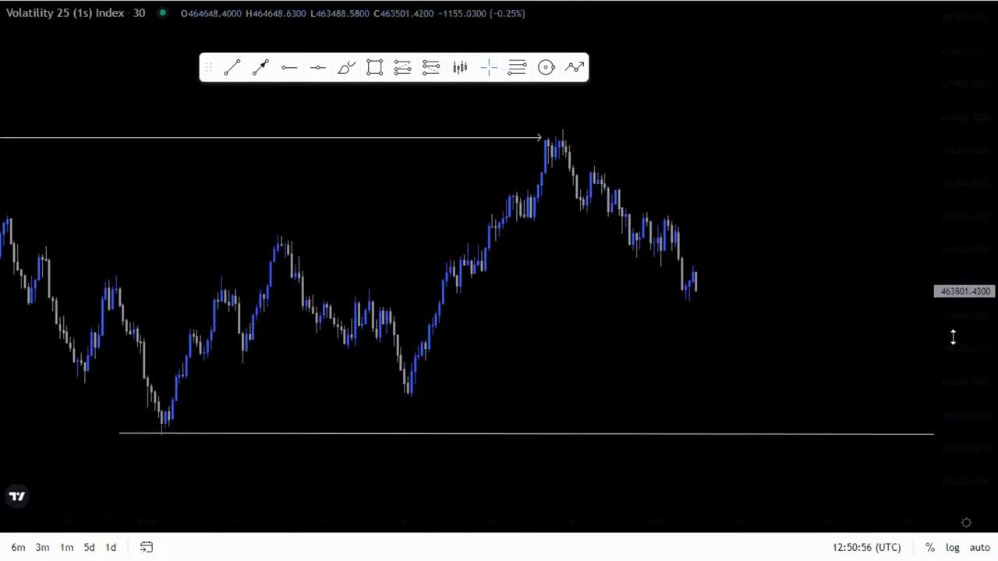
- Draw a level arrow from the 14 Feb '23 19:00 low at about 467,670 to the falling candles that cross that price
drag(953, 337, 532, 160)
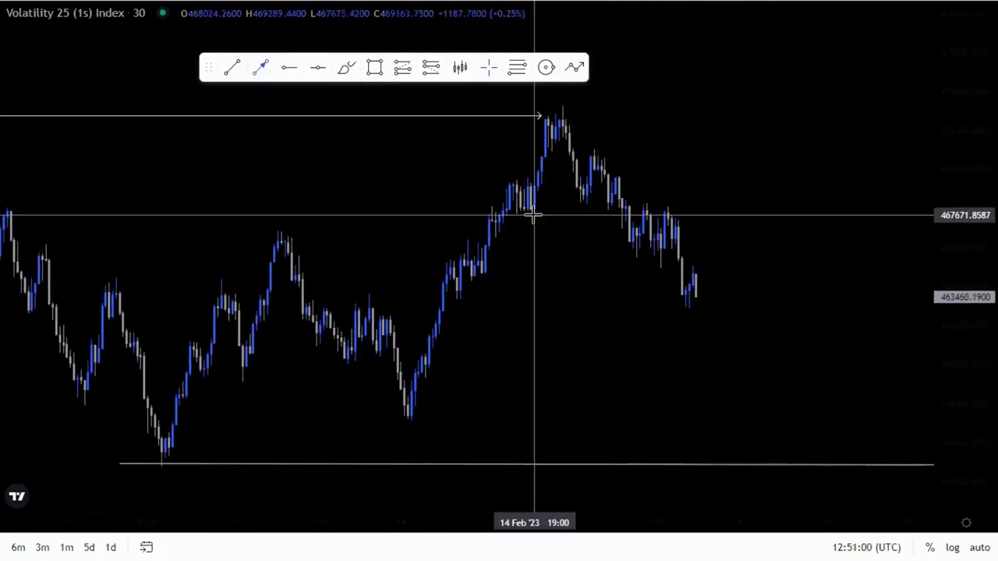
click(533, 215)
click(607, 215)
- Draw a short level arrow from the 15 Feb '23 low at about 465,600 to the candle that breaks below it
click(605, 225)
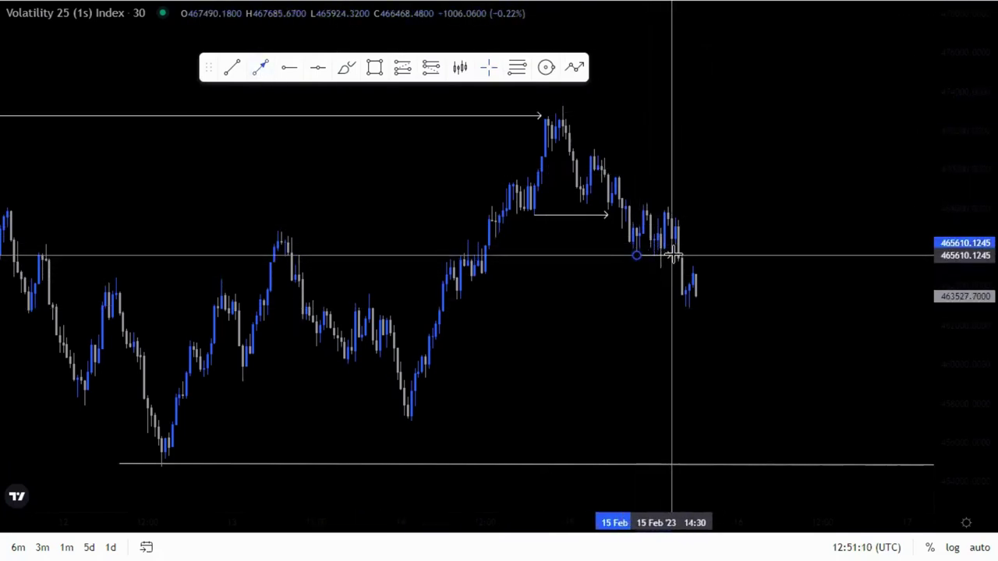
drag(826, 334, 829, 288)
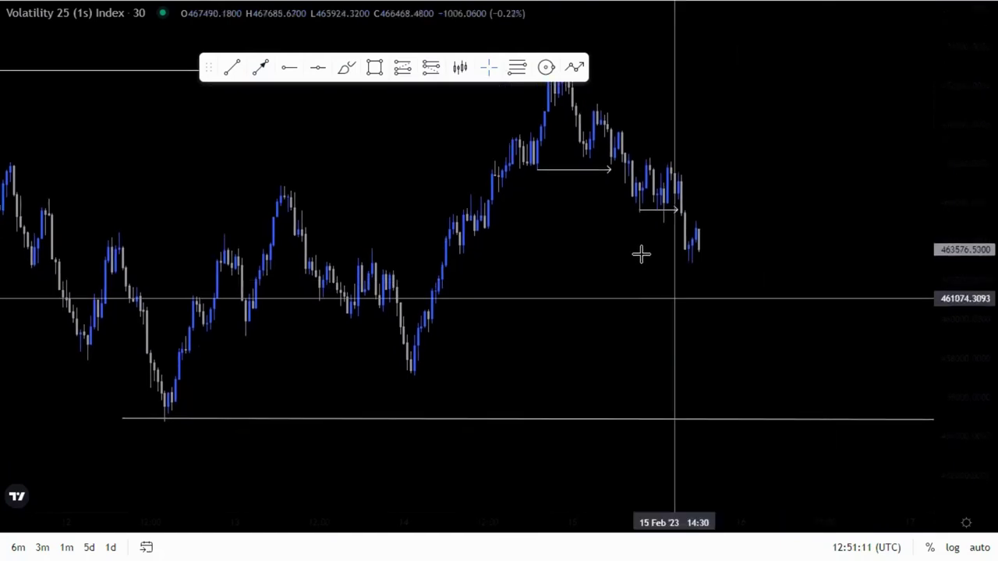
click(647, 214)
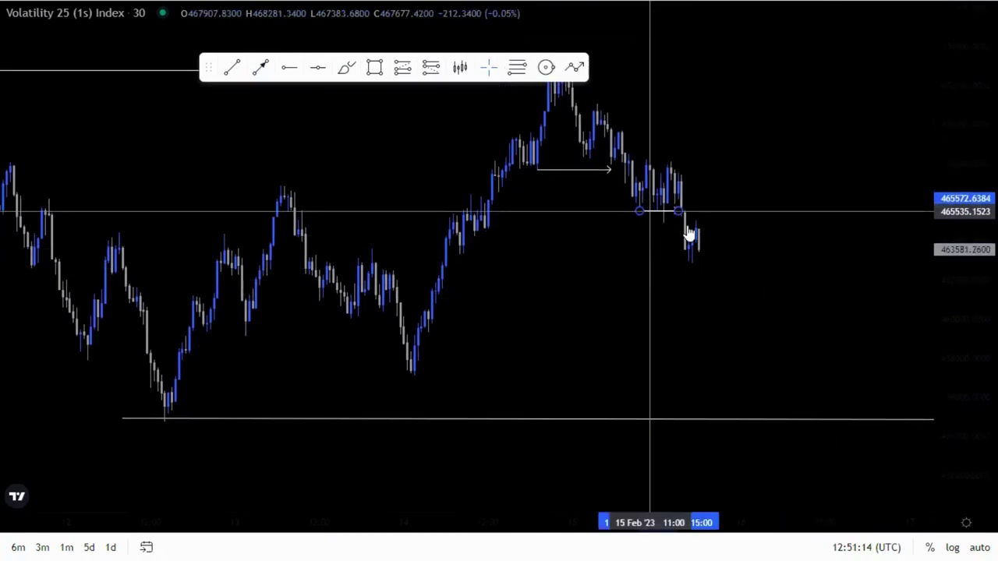
click(628, 225)
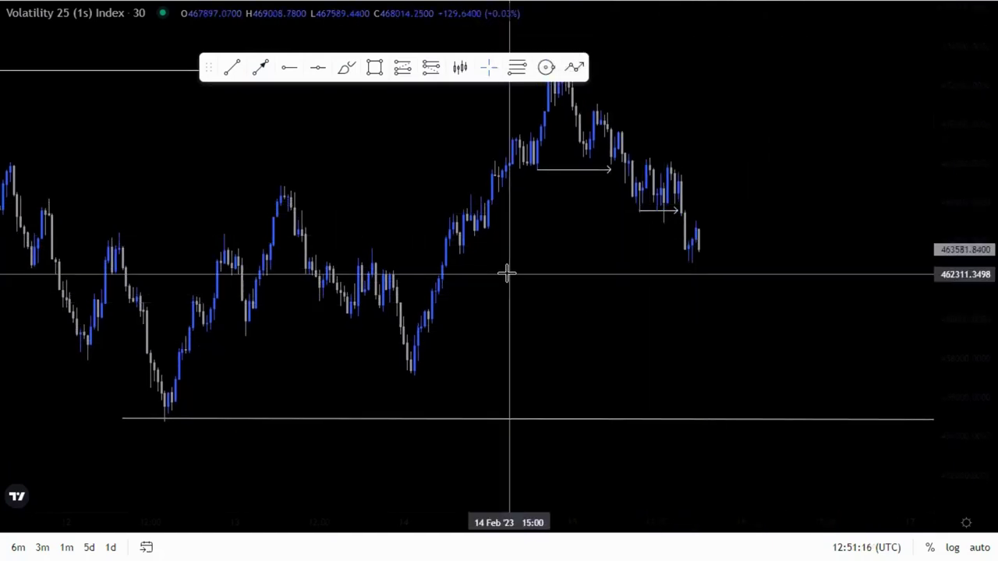
- Change the chart interval to 15 minutes and refit the short arrow under the lower 15 Feb '23 low at about 465,010, ending at 15:30
text(15)
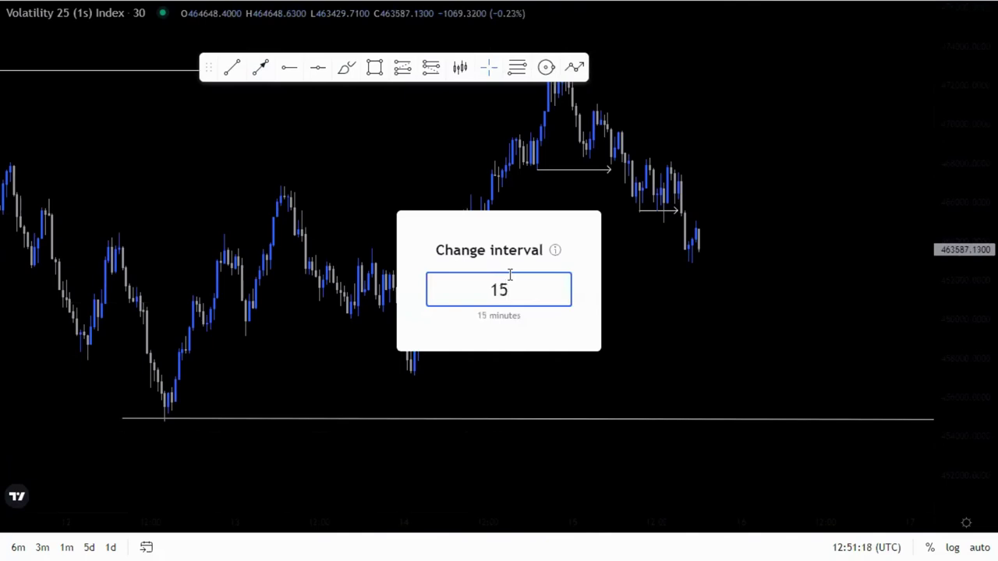
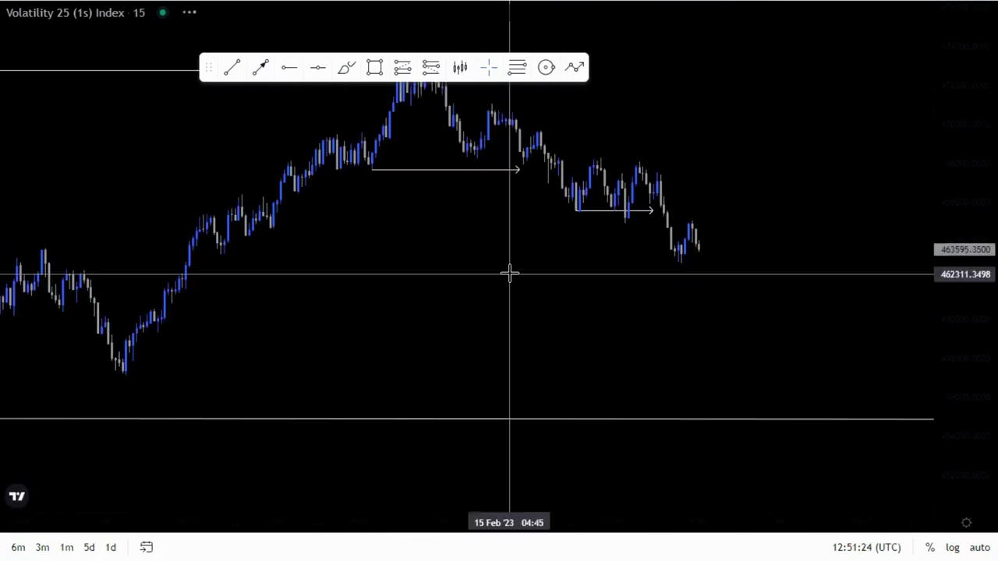
drag(719, 332, 712, 356)
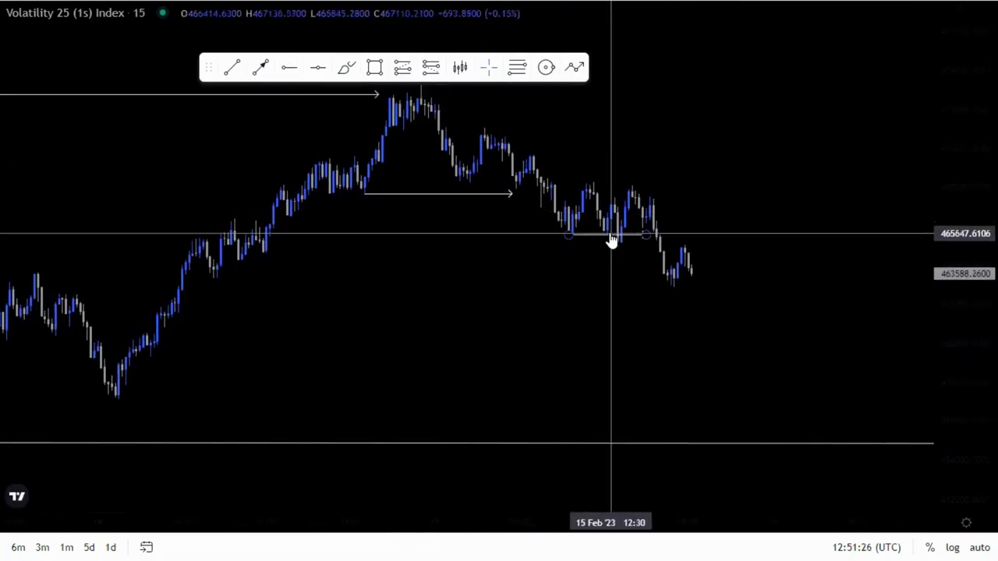
drag(610, 239, 657, 247)
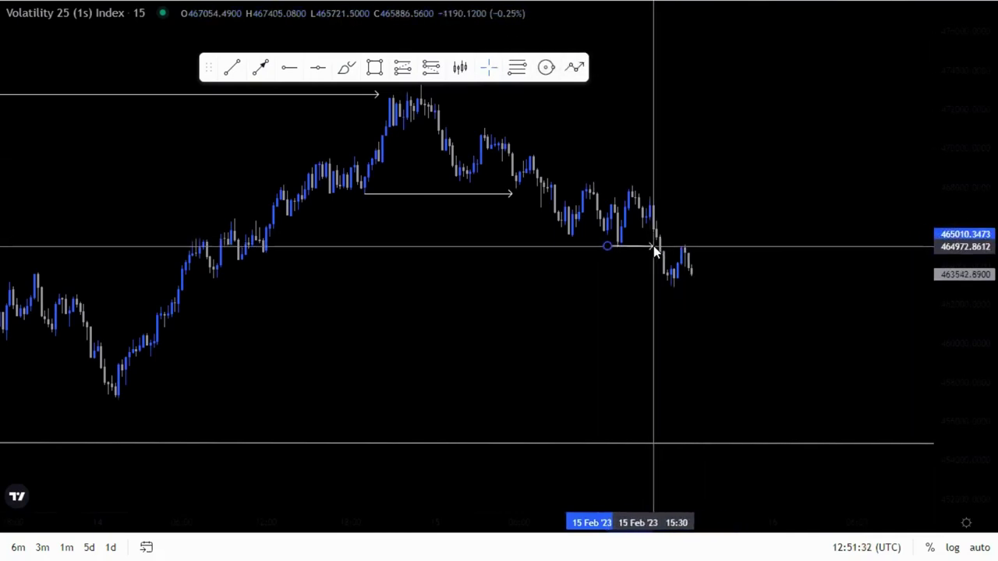
click(782, 238)
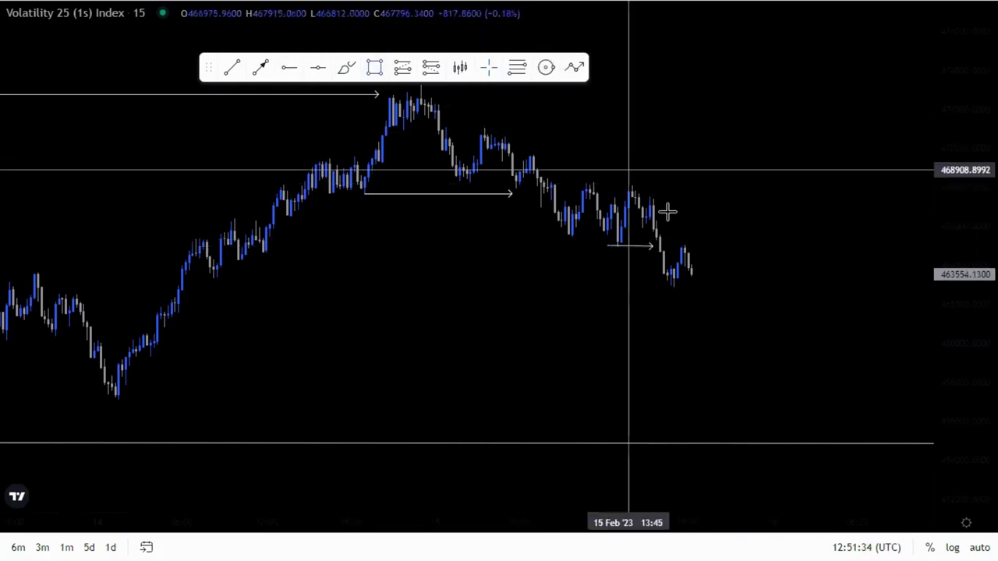
- Draw a supply-zone rectangle from the 15 Feb '23 15:15 candle to early 16 Feb, between about 467,480 and 466,400
mouse_move(650, 199)
mouse_down()
mouse_move(795, 227)
mouse_move(816, 221)
mouse_up()
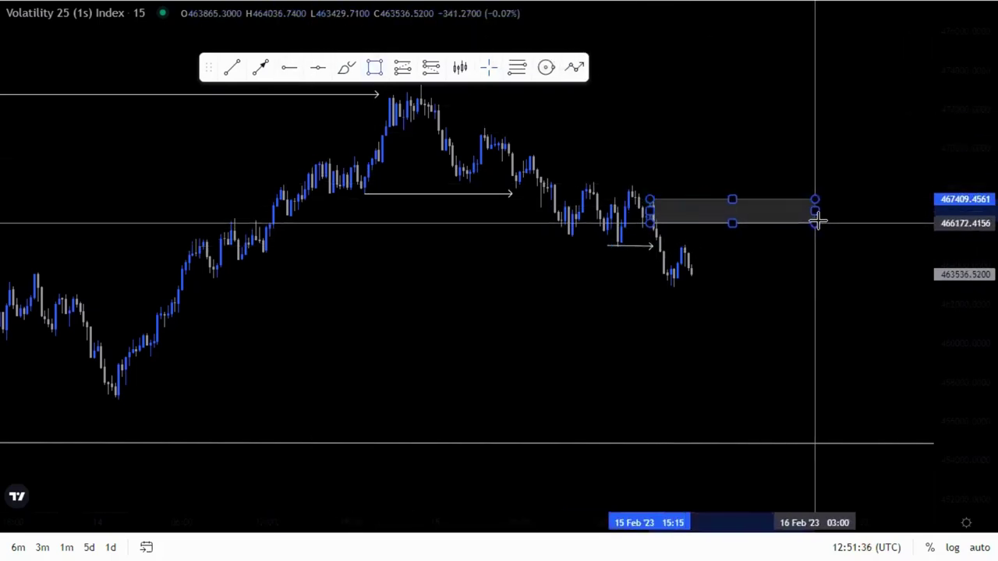
click(821, 219)
click(831, 253)
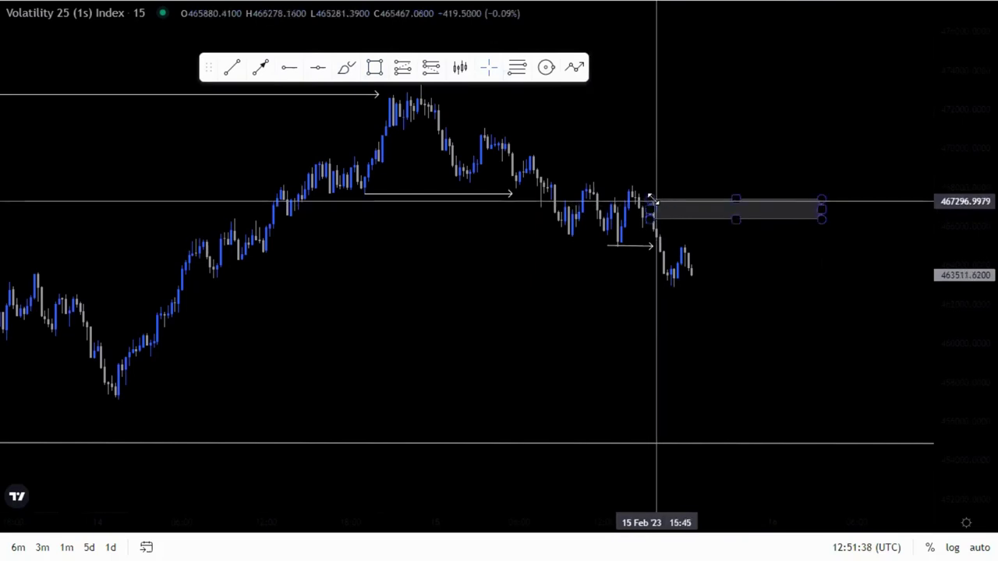
drag(650, 199, 651, 199)
click(775, 255)
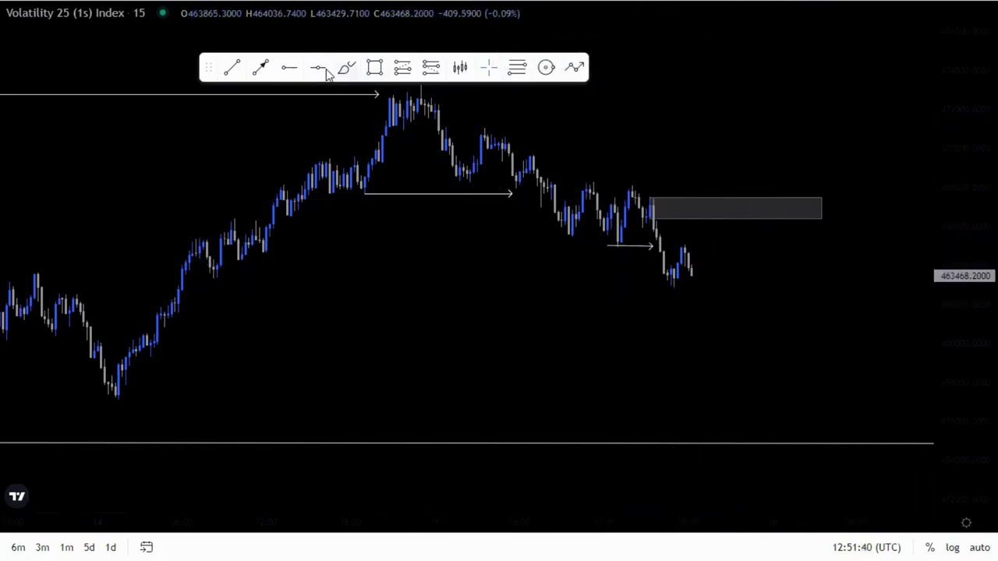
- Draw projection arrows from the current price at about 463,510 up to the supply zone, and from about 466,360 down to about 455,040
click(262, 70)
click(691, 274)
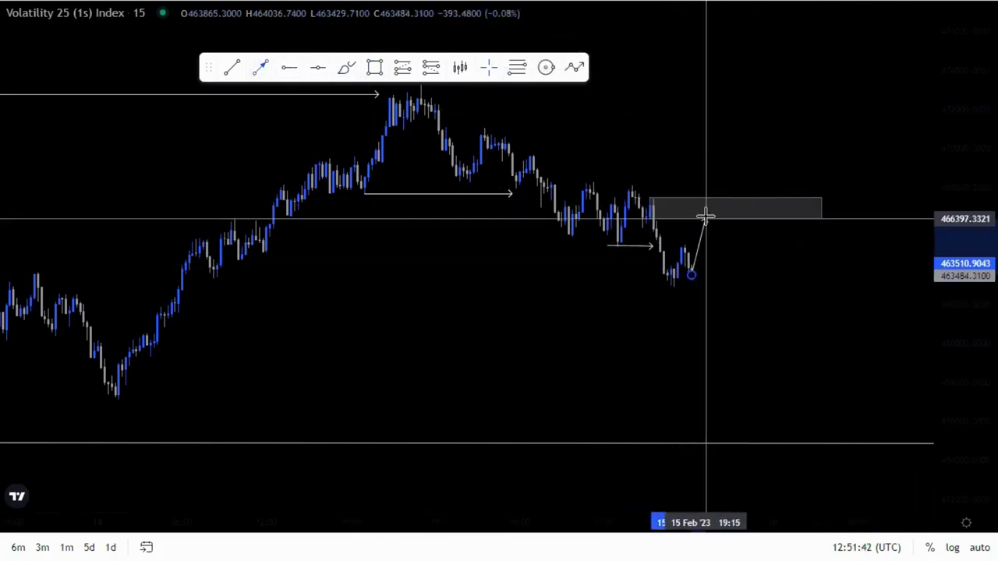
click(706, 218)
click(754, 274)
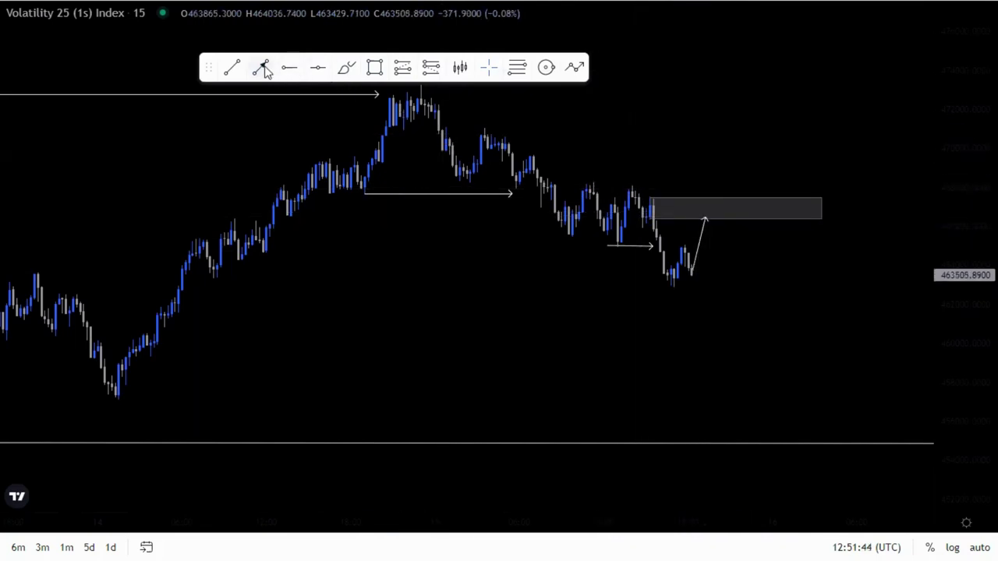
click(711, 219)
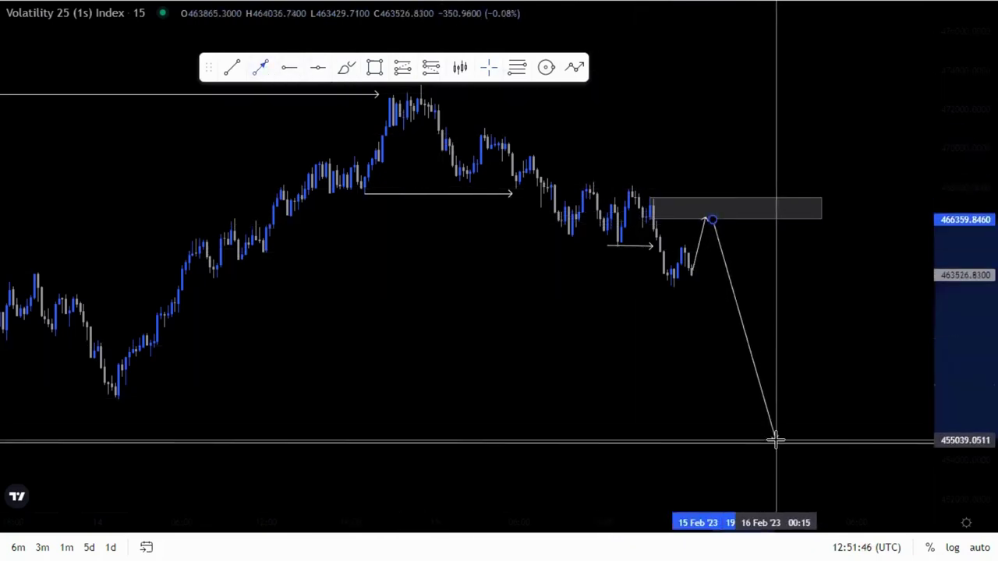
click(775, 441)
- Lower the long horizontal arrow to about 454,690 under the 12 Feb '23 low, starting it at 13:00
drag(712, 363, 598, 270)
scroll(703, 390, down, 2)
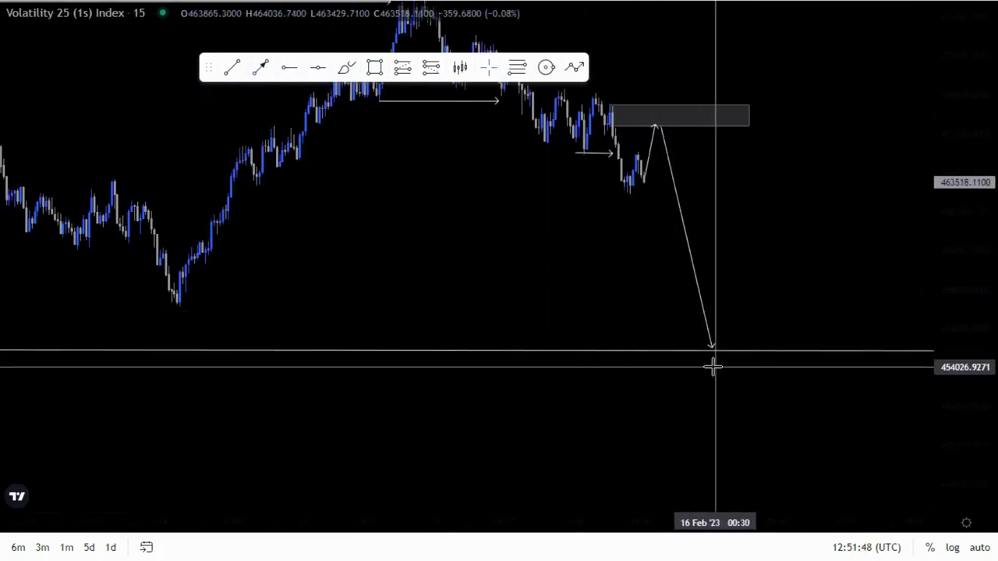
scroll(780, 350, down, 3)
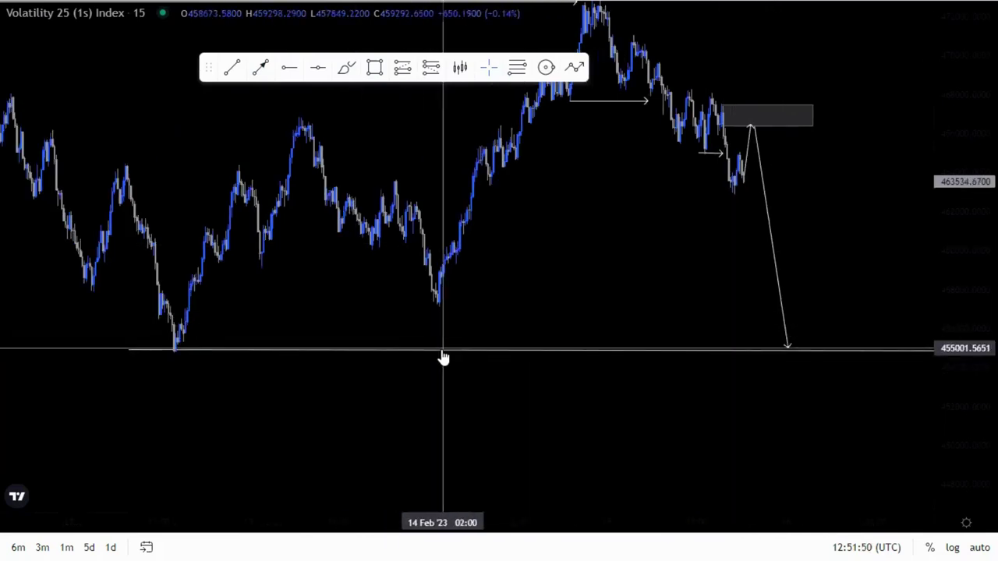
drag(444, 357, 479, 354)
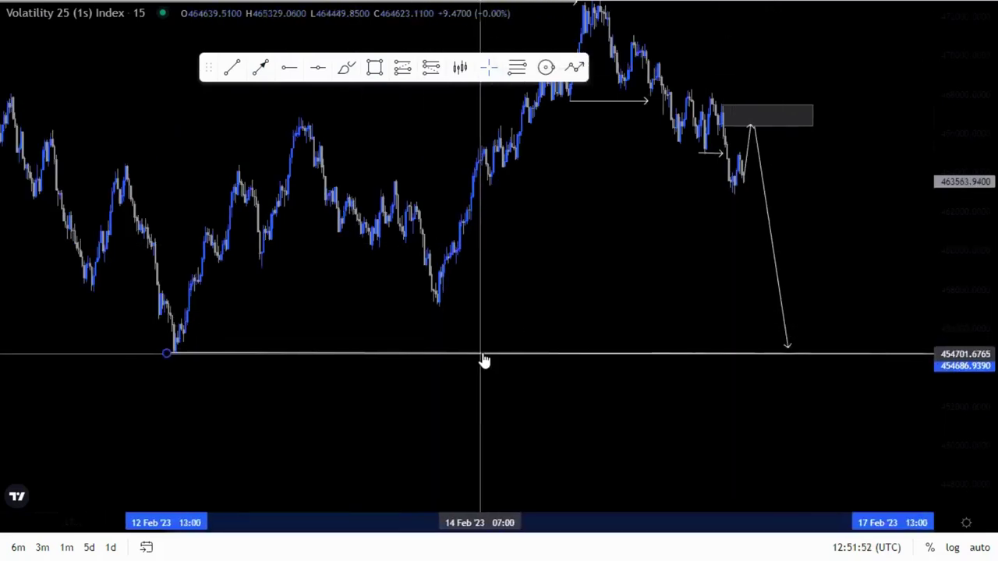
- Extend the lowest demand zone, between about 419,576 and 418,415, forward in time to 14 Feb '23 14:45
drag(553, 329, 351, 340)
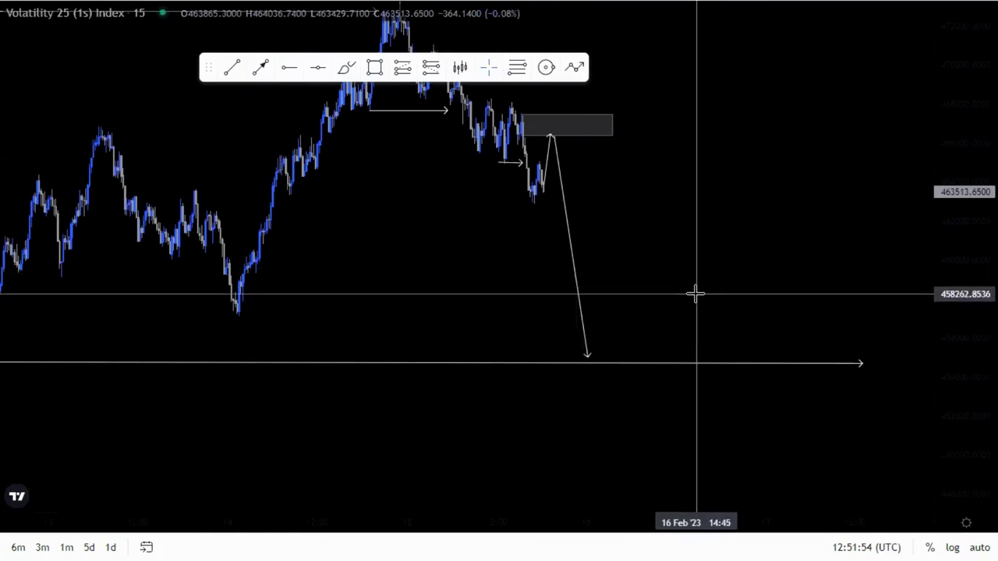
scroll(695, 294, down, 4)
drag(964, 196, 951, 355)
drag(695, 367, 645, 345)
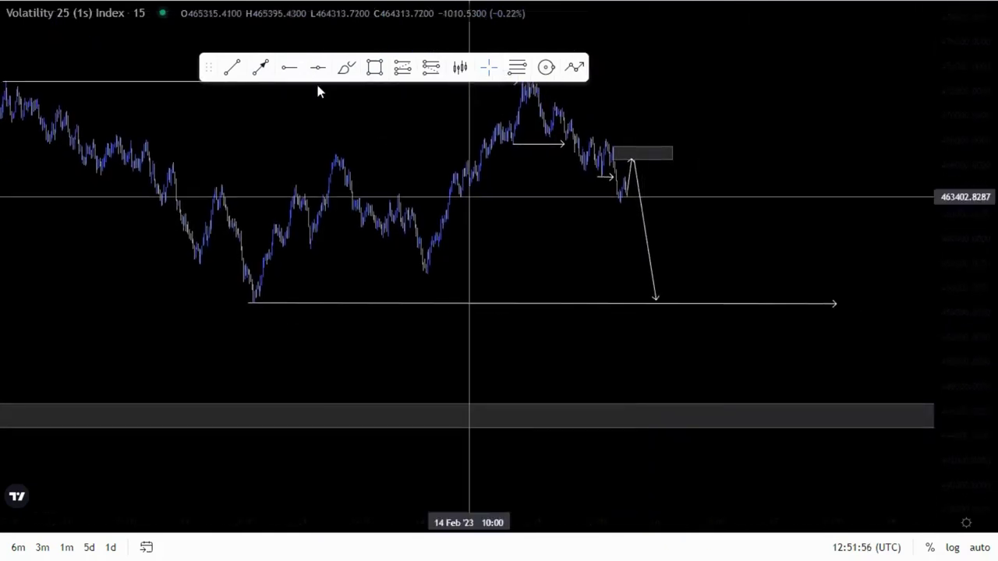
drag(700, 376, 690, 421)
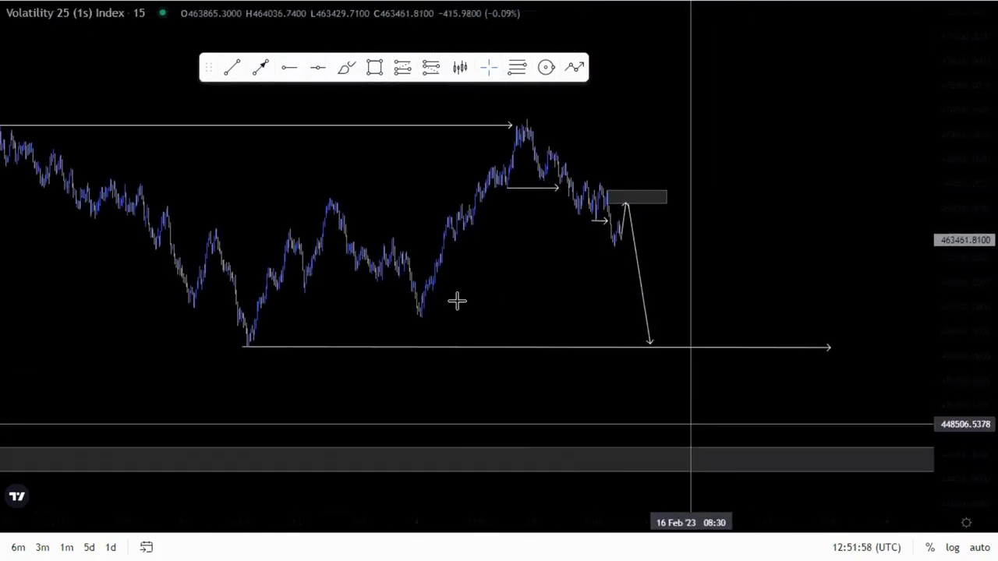
drag(555, 403, 712, 248)
drag(509, 432, 808, 280)
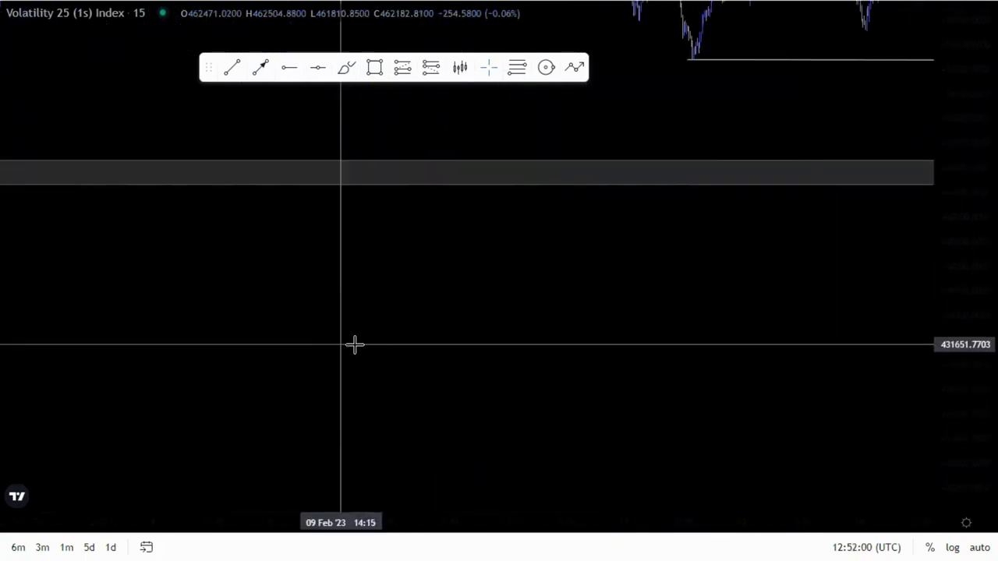
drag(354, 345, 814, 338)
drag(374, 429, 748, 313)
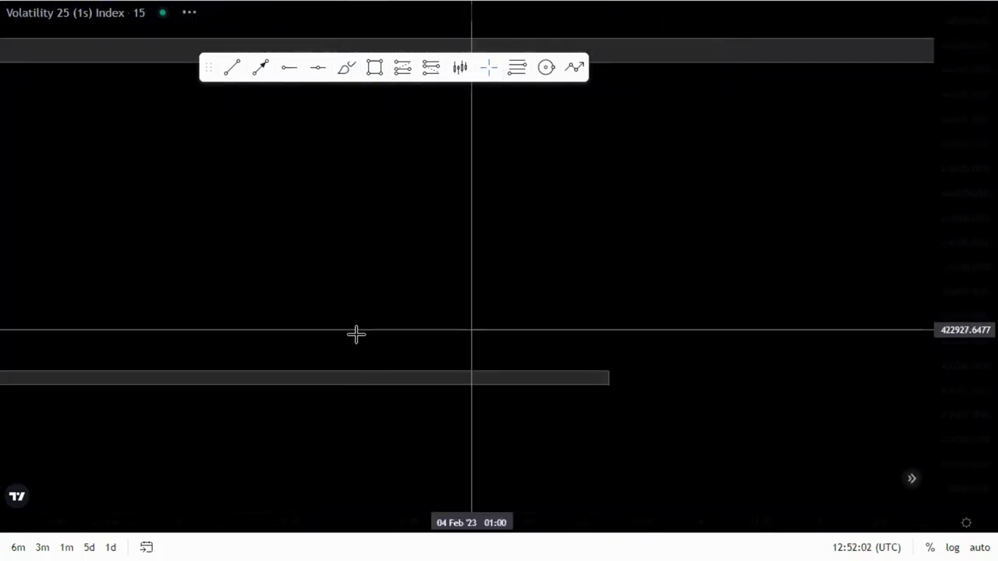
drag(355, 334, 36, 368)
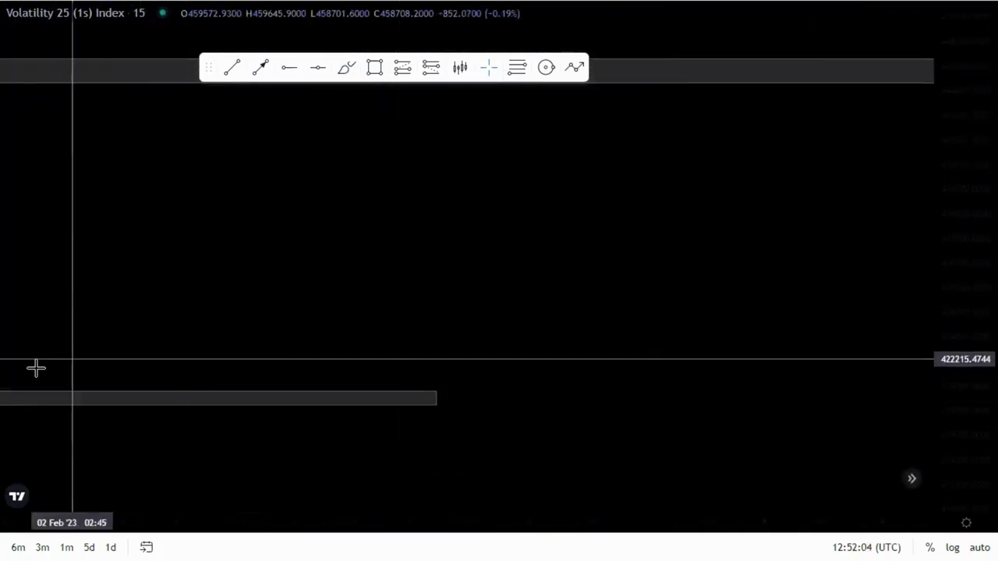
drag(410, 403, 926, 401)
drag(589, 248, 169, 408)
drag(460, 324, 262, 204)
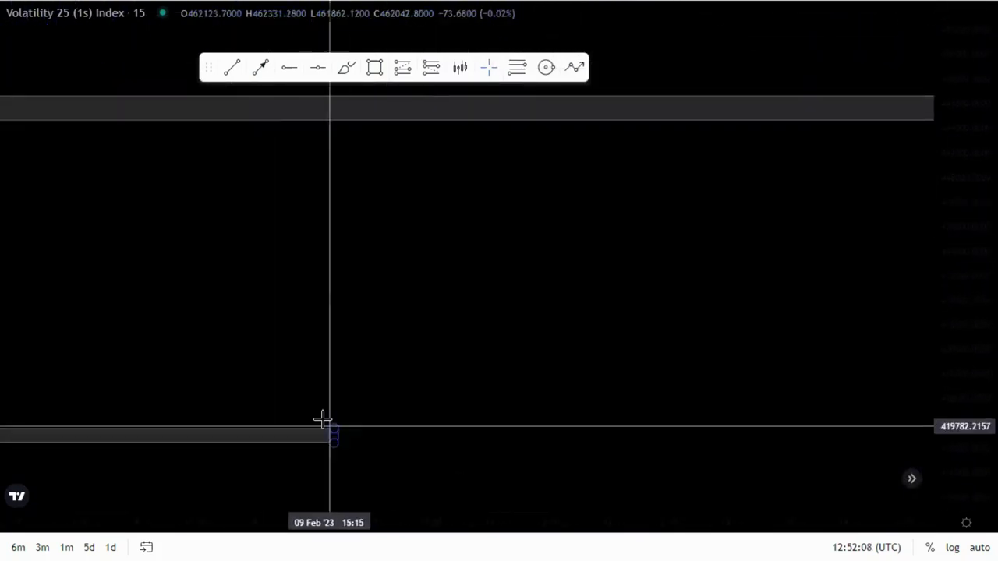
drag(334, 435, 915, 437)
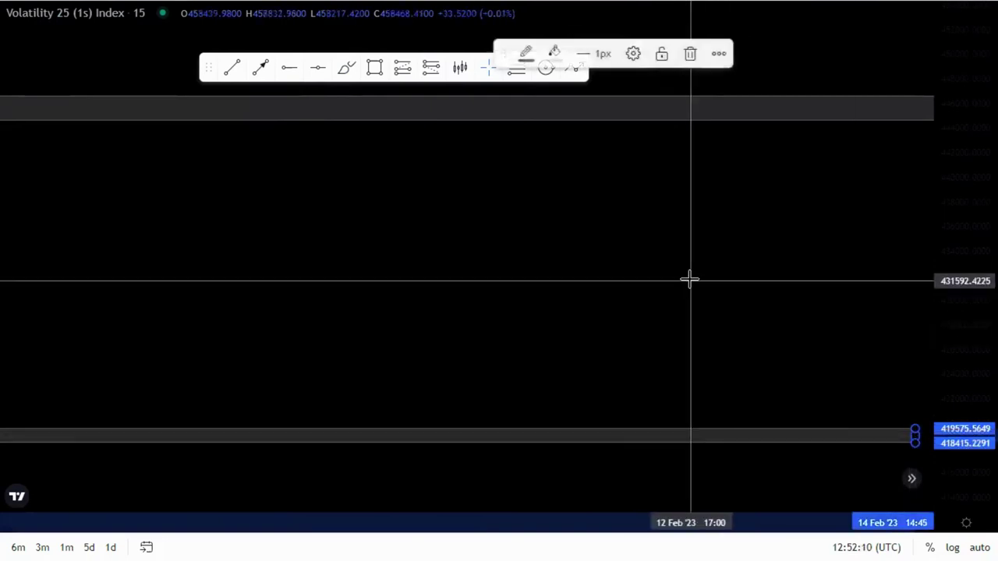
- Change the chart interval to 5 minutes for the latest decline and its supply zone
drag(689, 279, 423, 468)
drag(690, 240, 582, 398)
scroll(712, 379, up, 3)
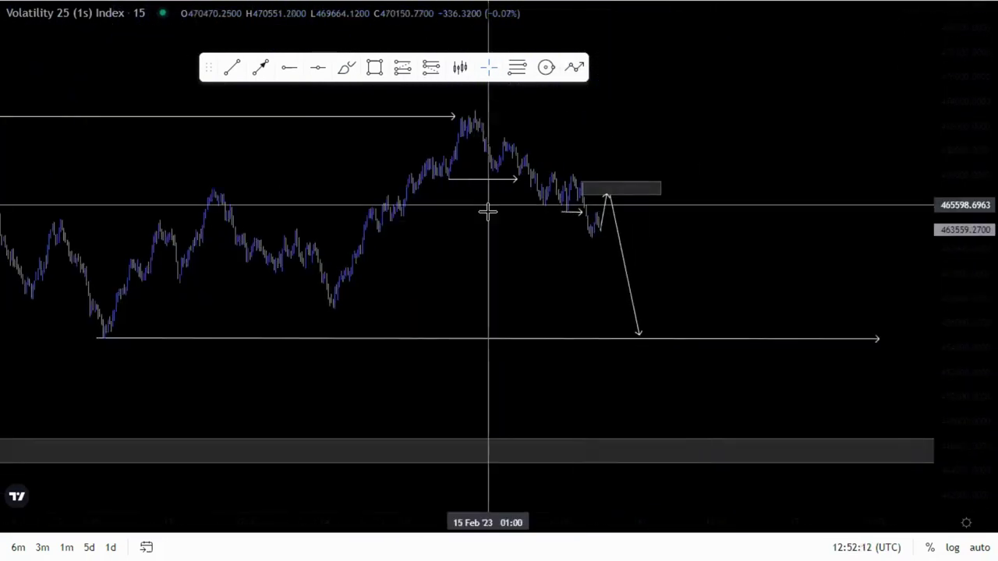
drag(492, 232, 611, 291)
scroll(610, 291, up, 4)
drag(958, 414, 958, 343)
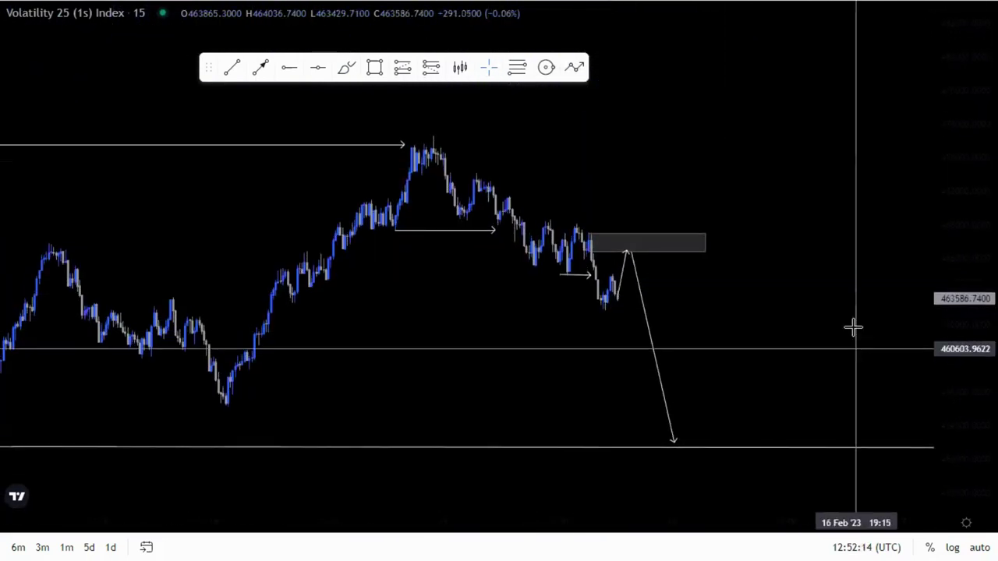
drag(853, 329, 848, 279)
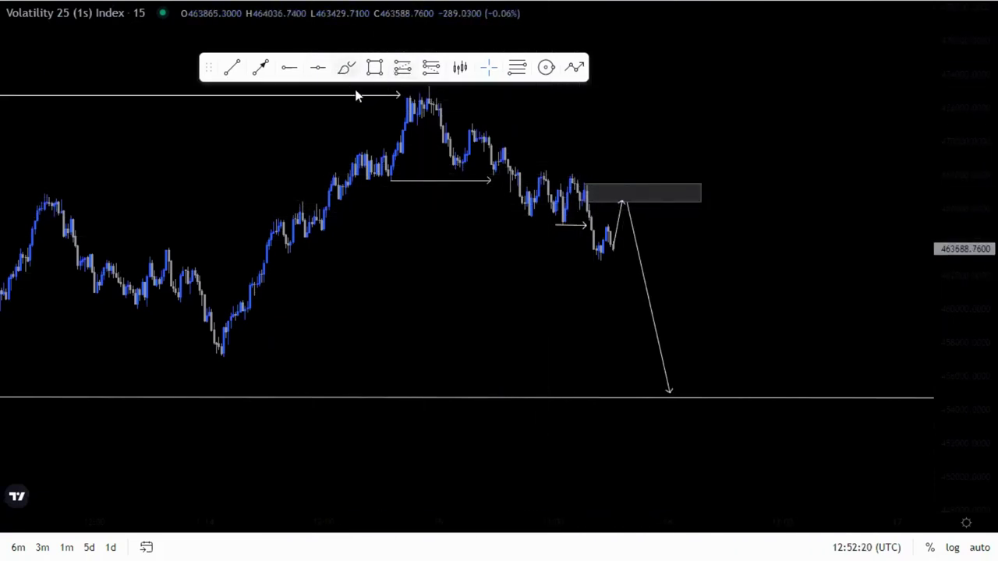
text(5)
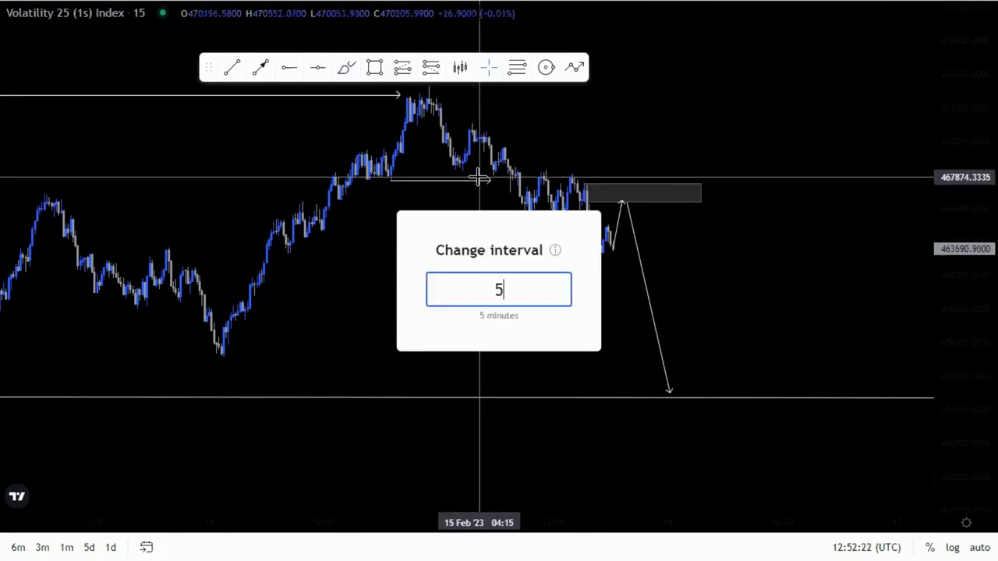
key(Return)
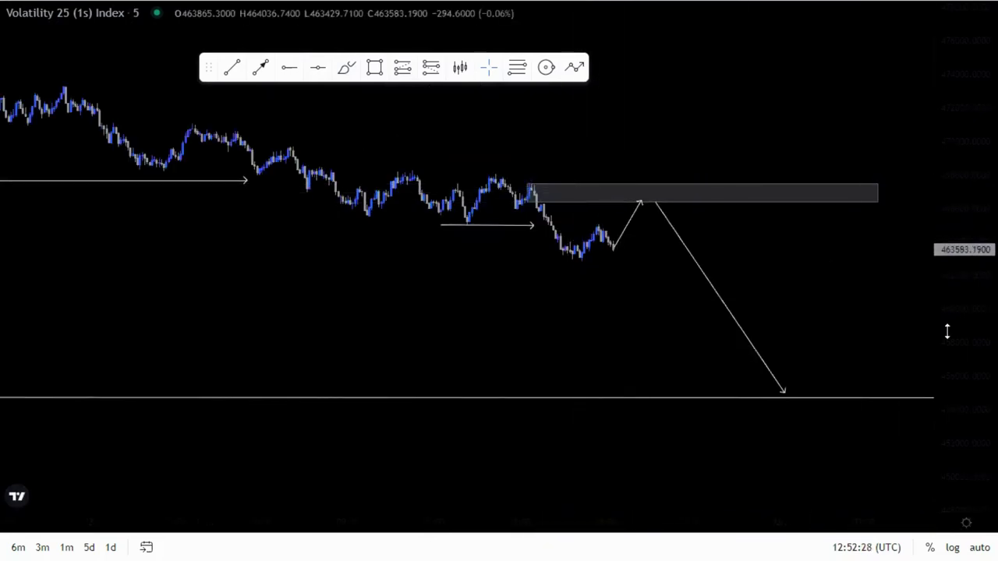
- Refine the supply zone to start at 15 Feb '23 15:30 and raise its lower edge to about 466,836
drag(947, 331, 943, 209)
drag(795, 216, 773, 313)
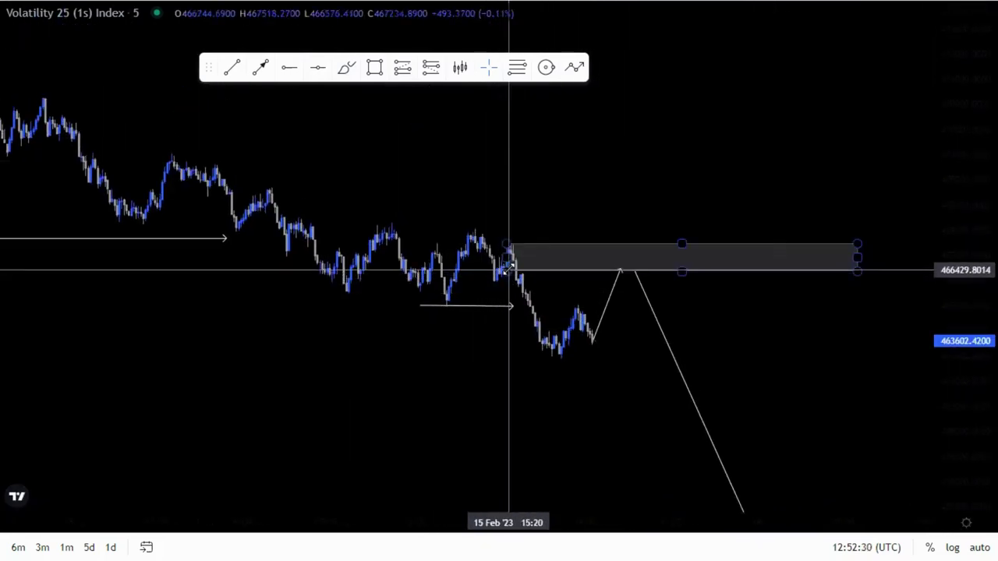
drag(506, 270, 515, 259)
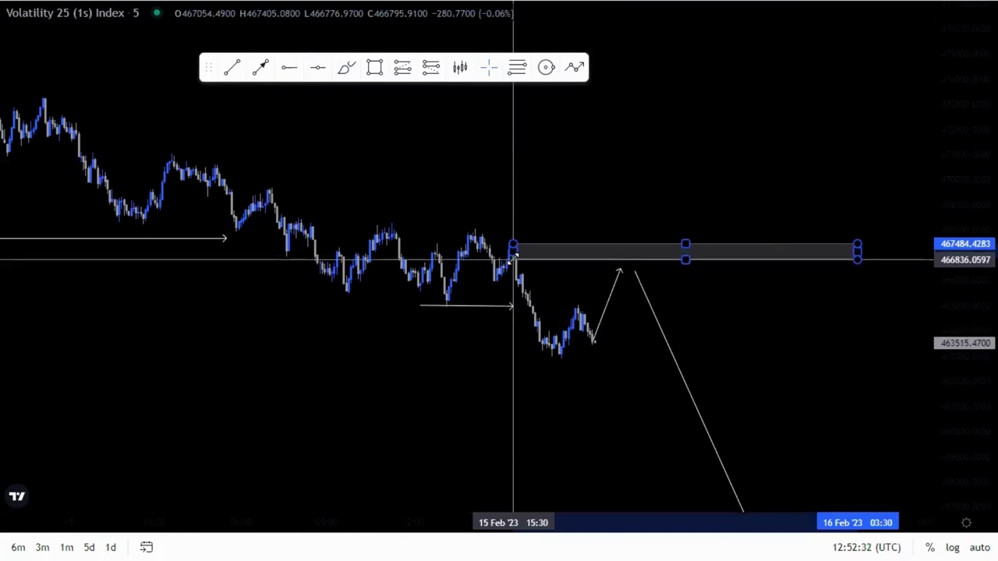
click(514, 258)
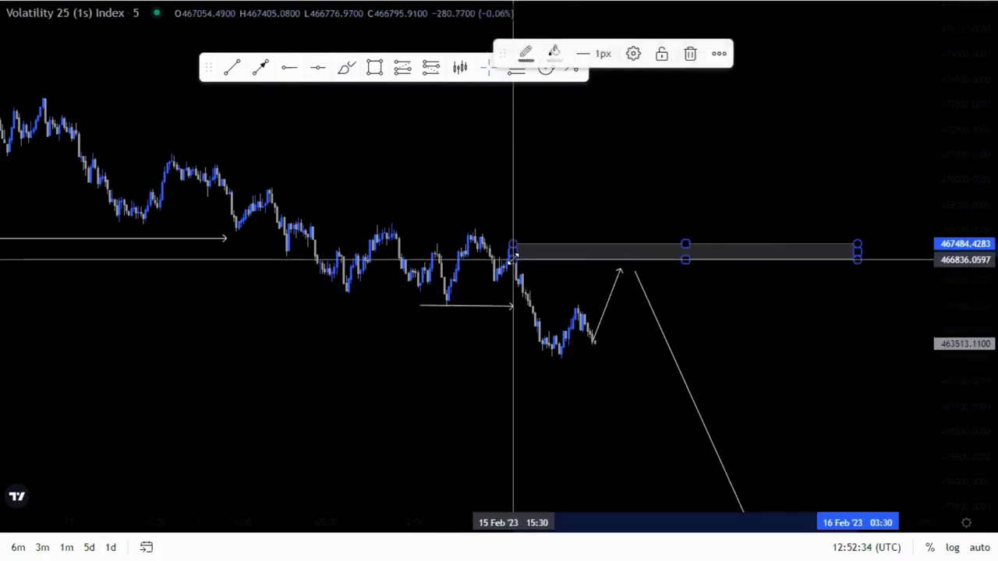
- Move the latest structure-break arrow slightly forward in time and add a narrower supply zone from 15 Feb '23 15:50, with its top at about 466,256
click(508, 305)
mouse_move(516, 307)
mouse_down()
mouse_move(487, 307)
mouse_move(520, 308)
mouse_up()
click(586, 324)
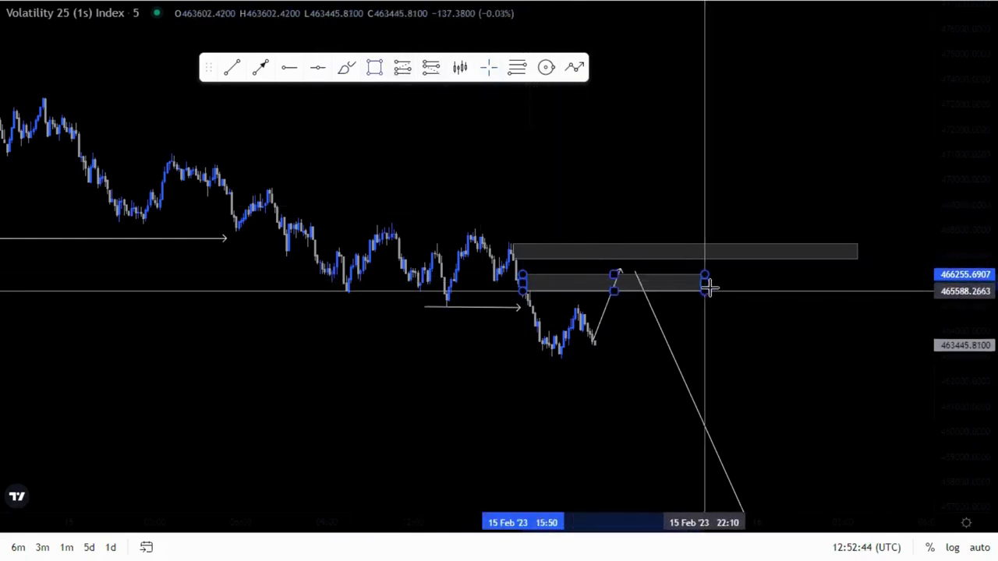
click(786, 305)
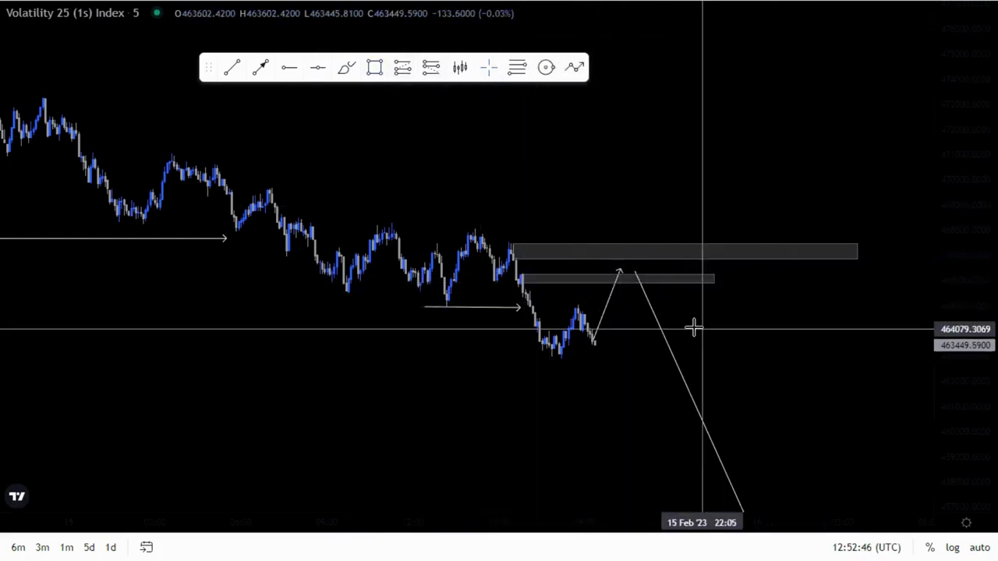
- Mark the gap between the two supply zones with a short horizontal arrow at about 466,720
click(260, 67)
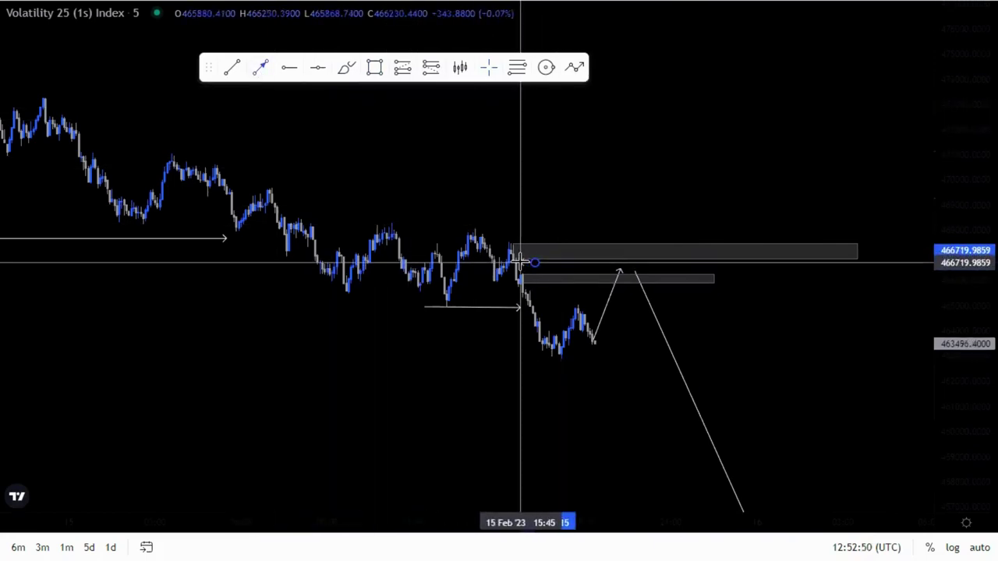
click(520, 263)
click(547, 263)
drag(522, 263, 548, 263)
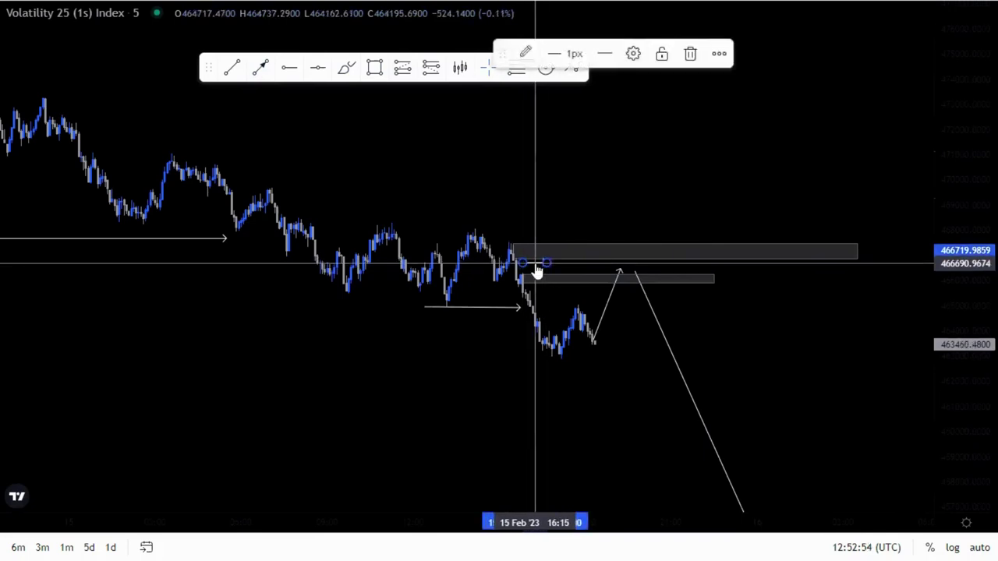
click(668, 154)
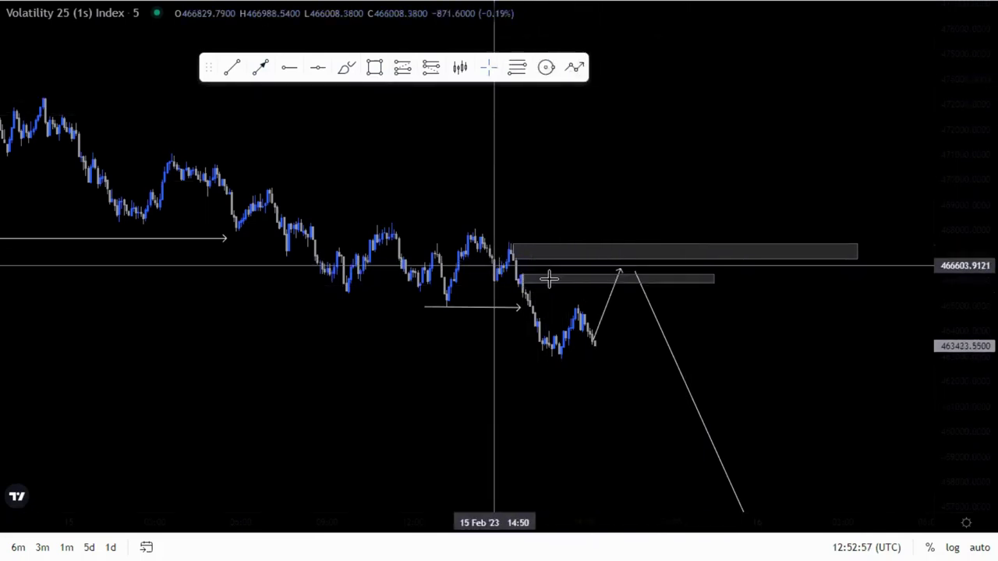
- Delete the rising and falling projection arrows beside the supply zones
click(616, 278)
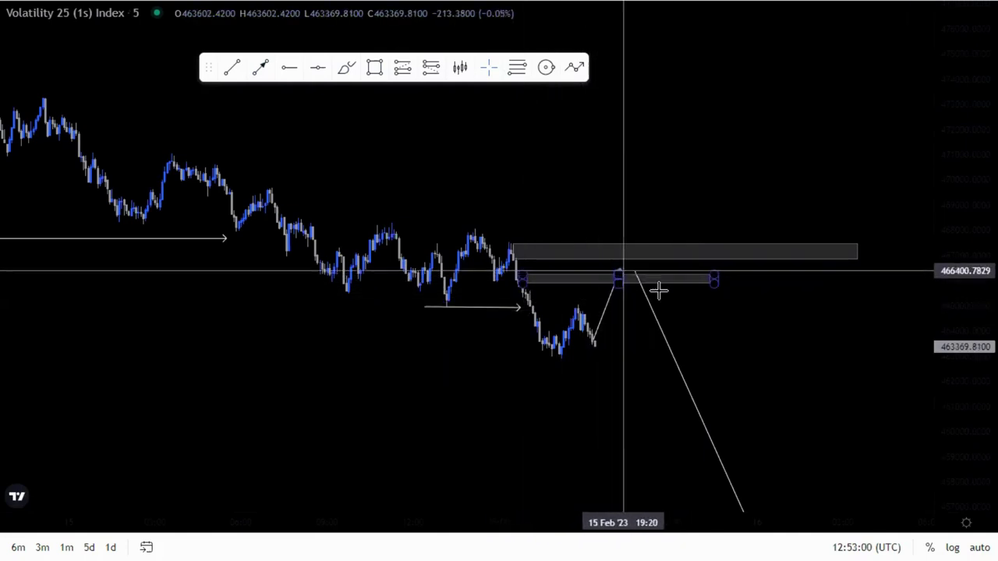
click(607, 309)
key(Delete)
click(655, 319)
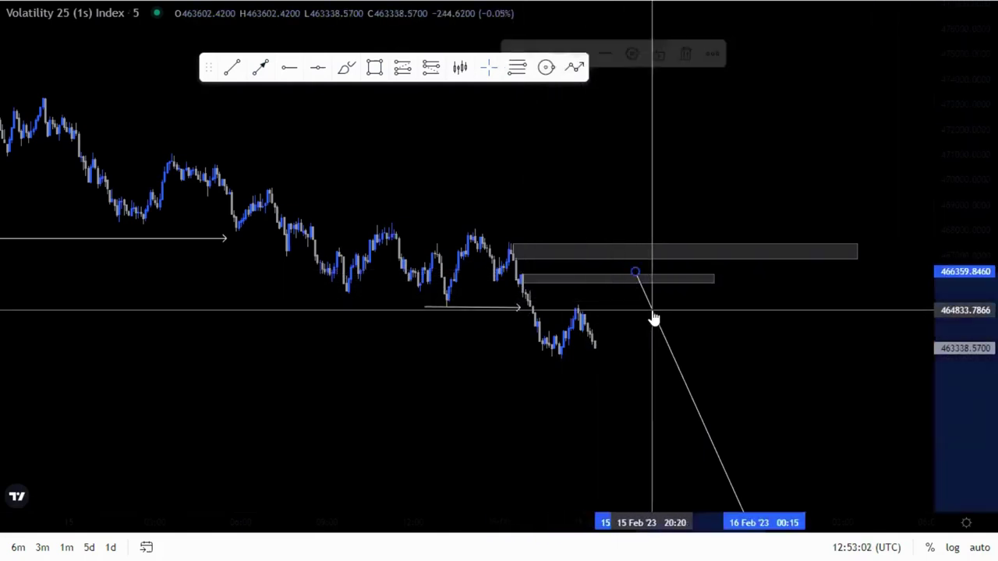
key(Delete)
click(347, 67)
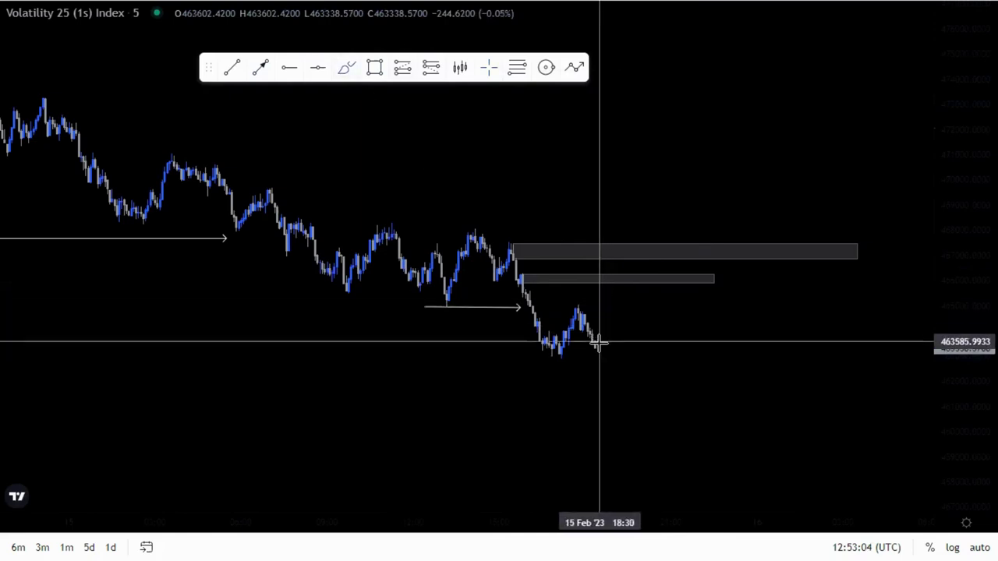
mouse_move(601, 340)
mouse_down()
mouse_move(615, 278)
mouse_move(617, 289)
mouse_up()
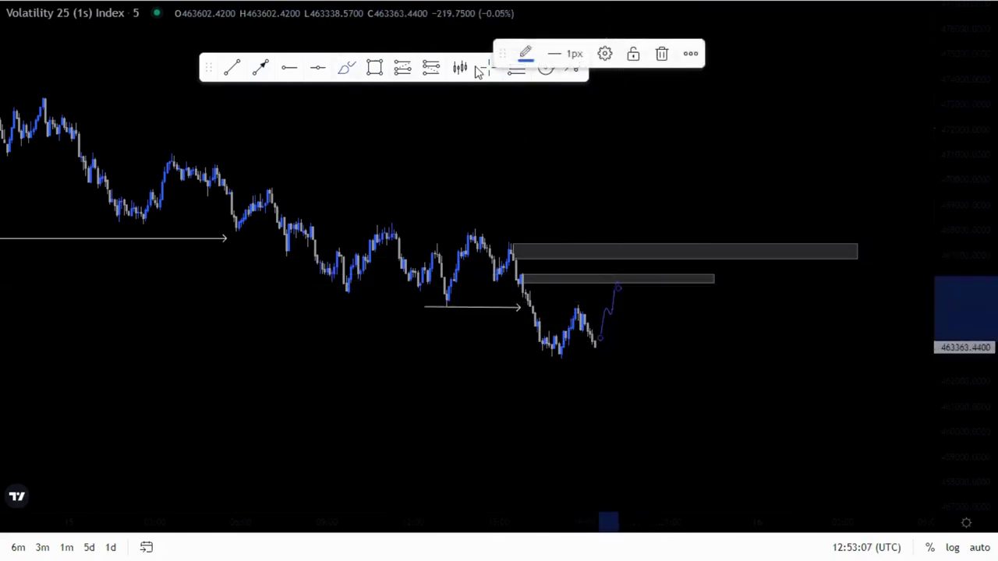
key(Delete)
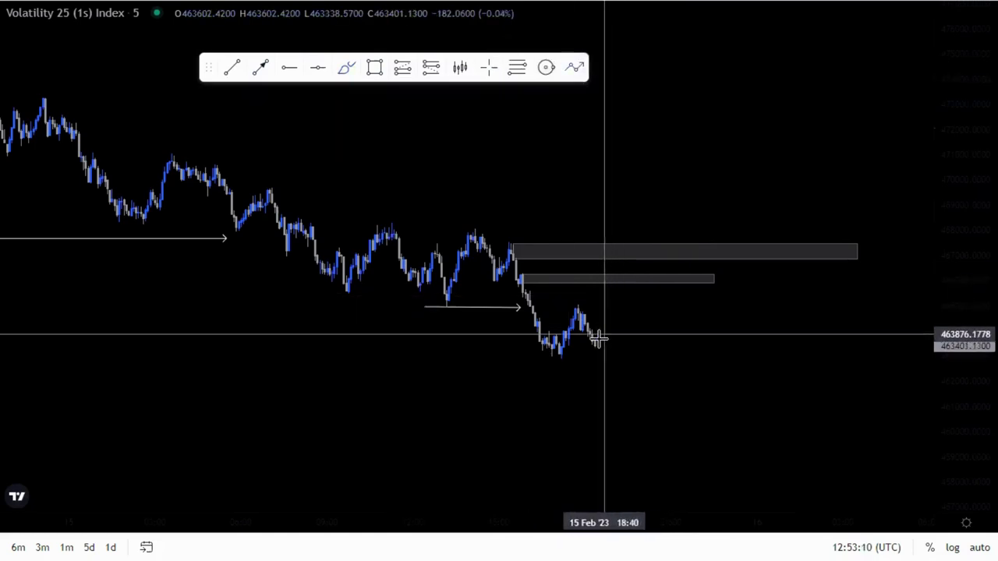
click(608, 295)
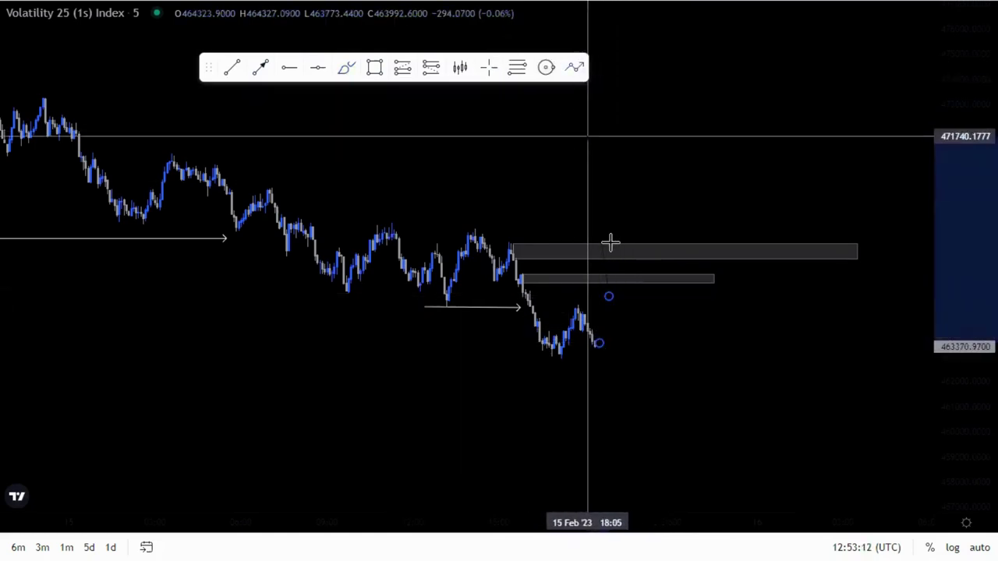
click(527, 55)
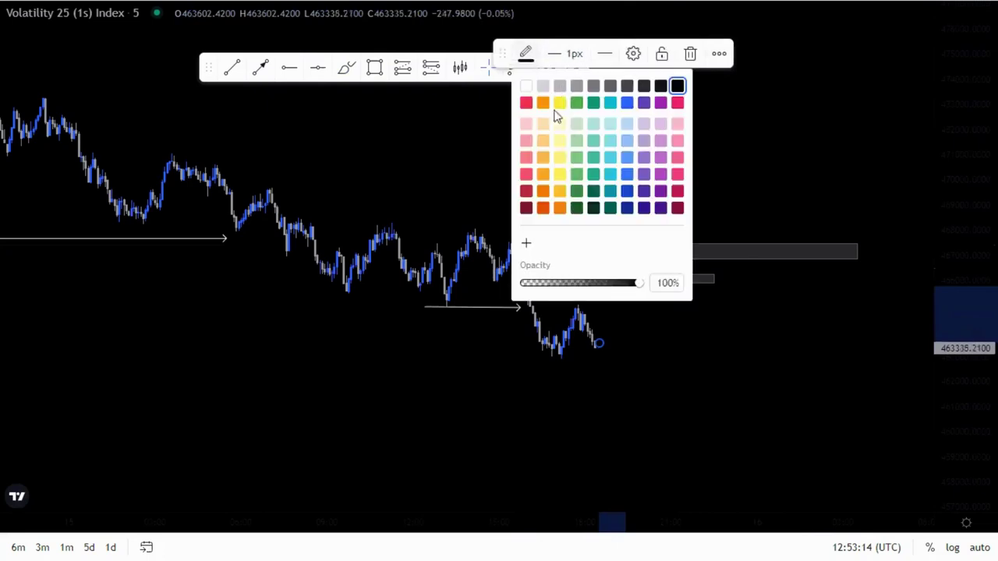
click(530, 89)
click(689, 57)
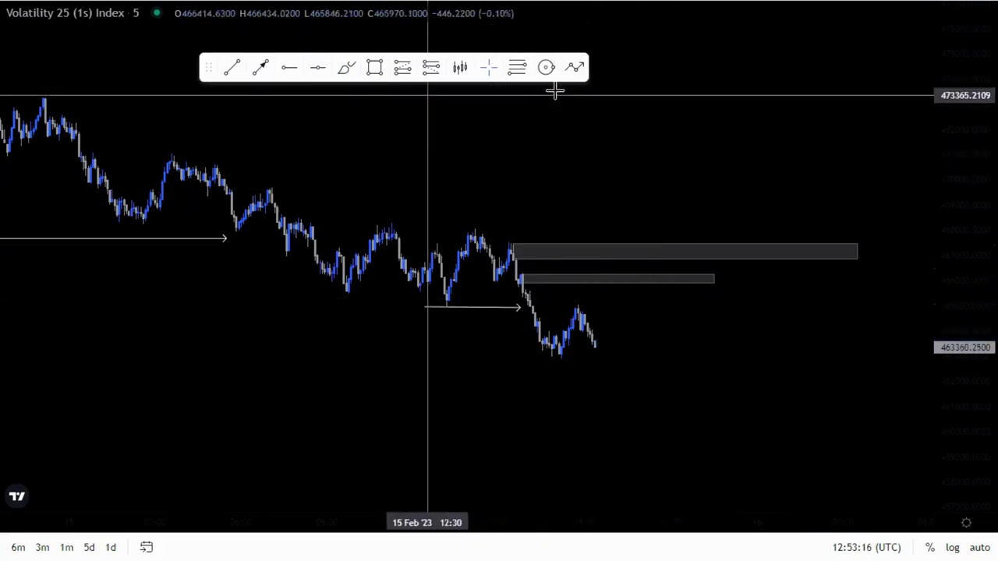
- Draw a zigzag path from about 463,383 into the lower supply zone and down, marking its minor structure break with a short arrow at about 465,327
click(595, 347)
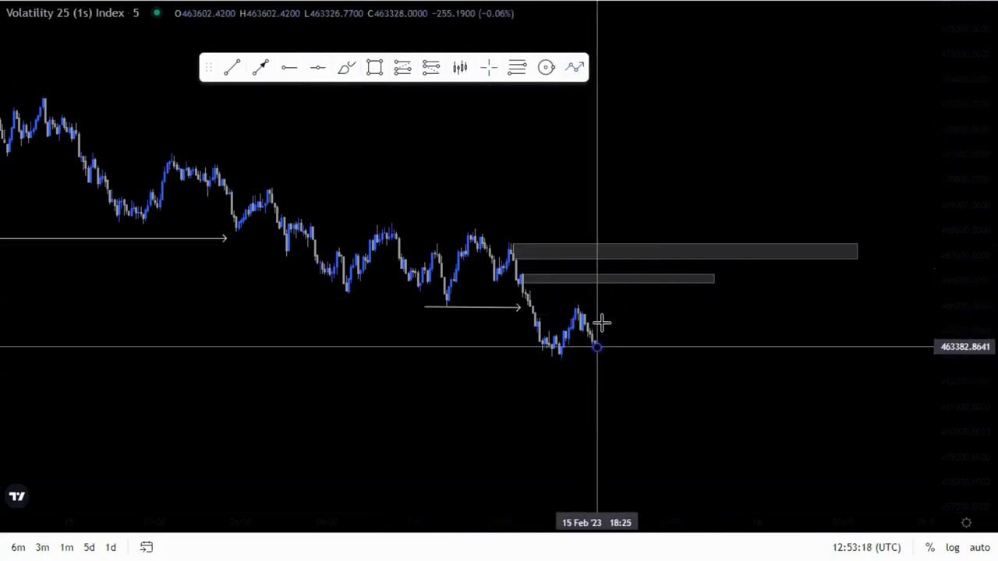
click(614, 320)
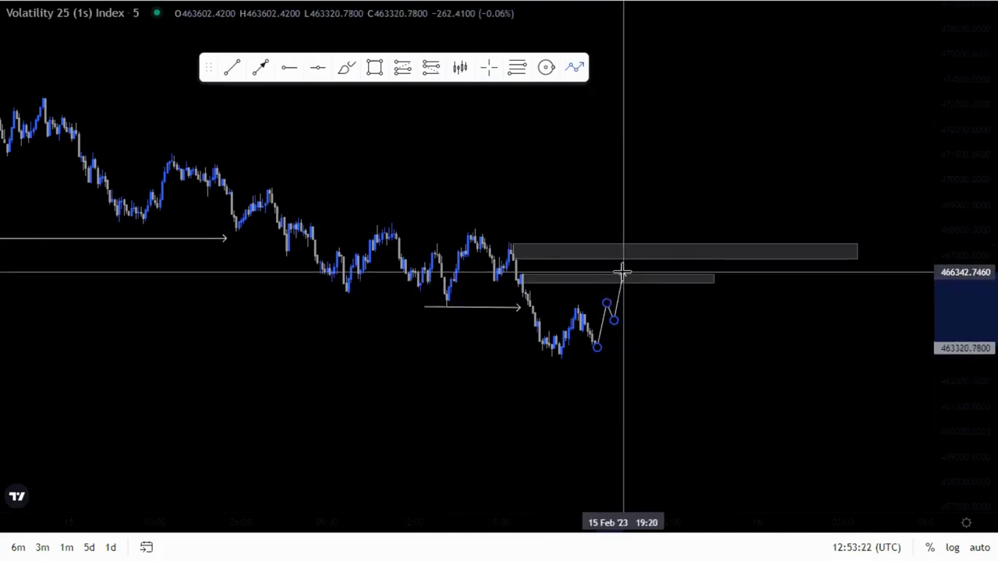
click(635, 301)
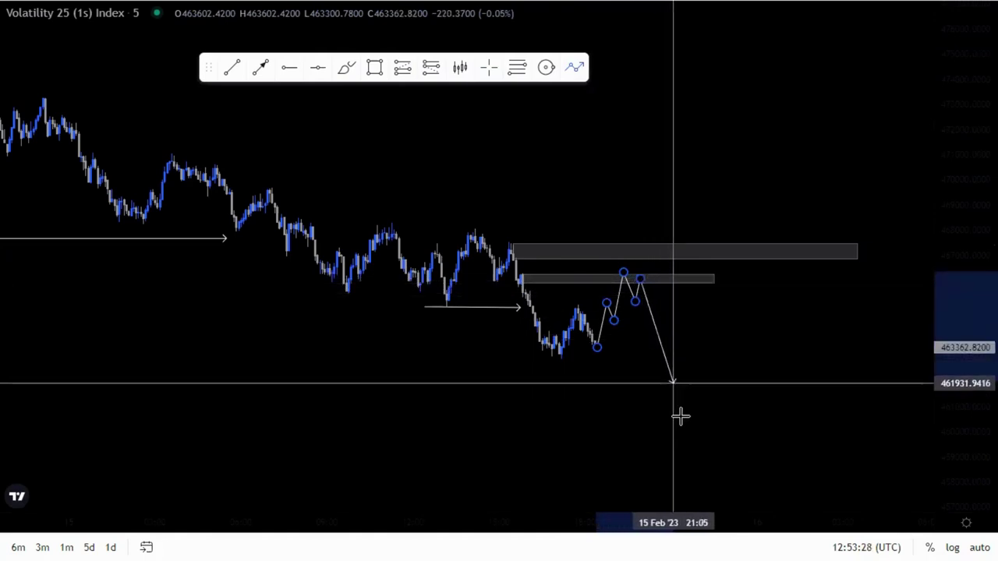
double_click(695, 452)
click(608, 348)
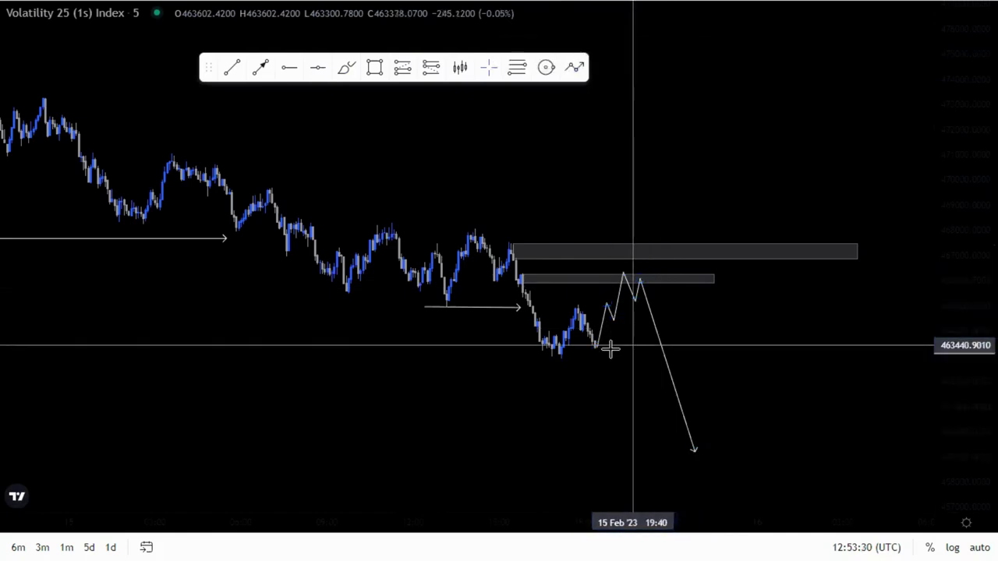
drag(608, 348, 430, 245)
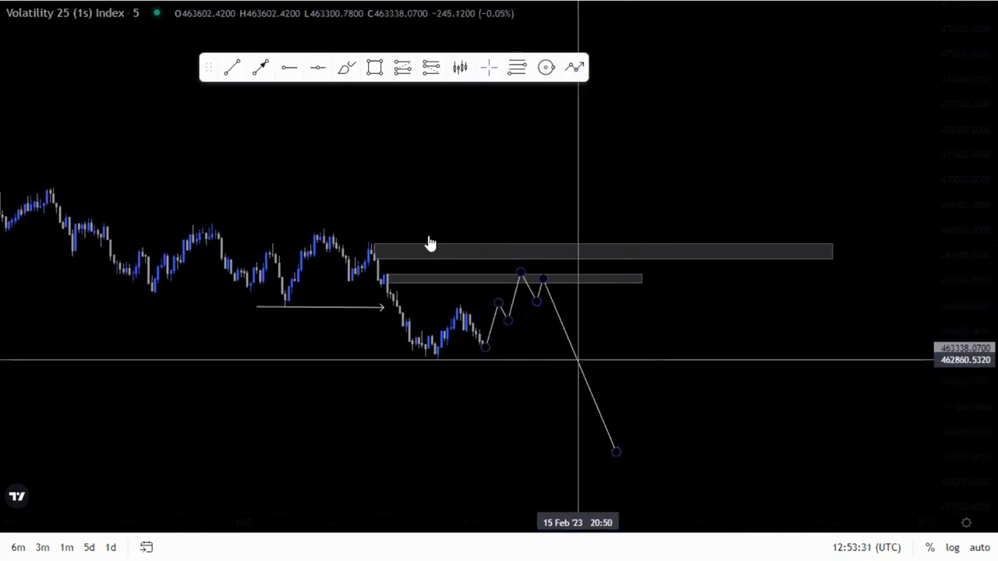
click(530, 297)
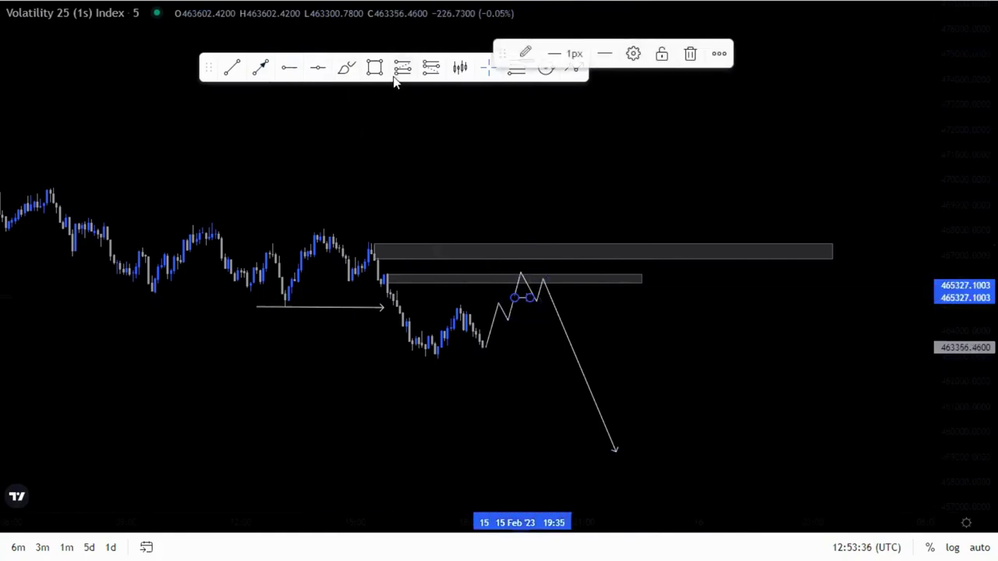
- Place a short position at the path's second peak with entry about 465,966, stop about 466,575 and target about 460,829
click(431, 69)
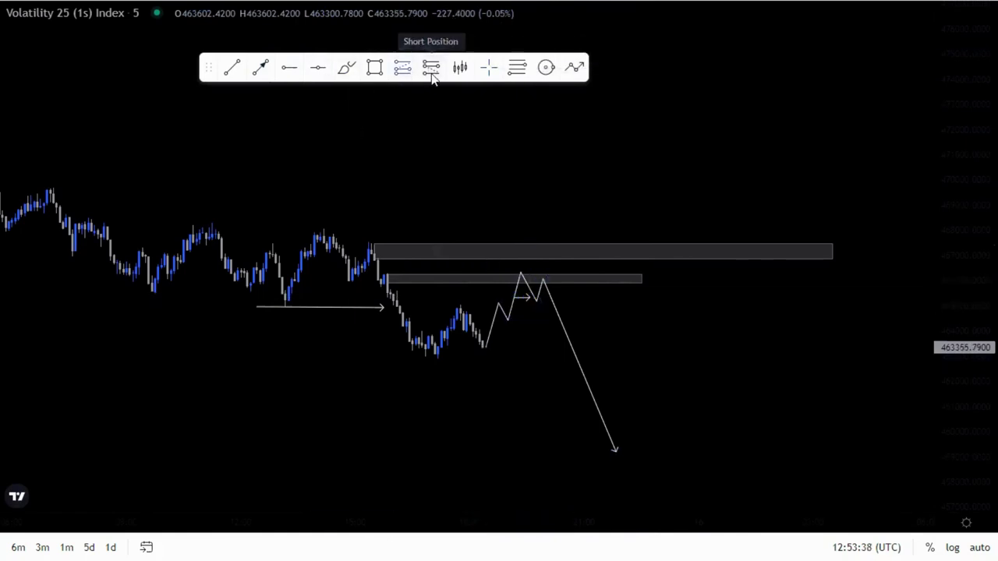
click(545, 281)
click(545, 260)
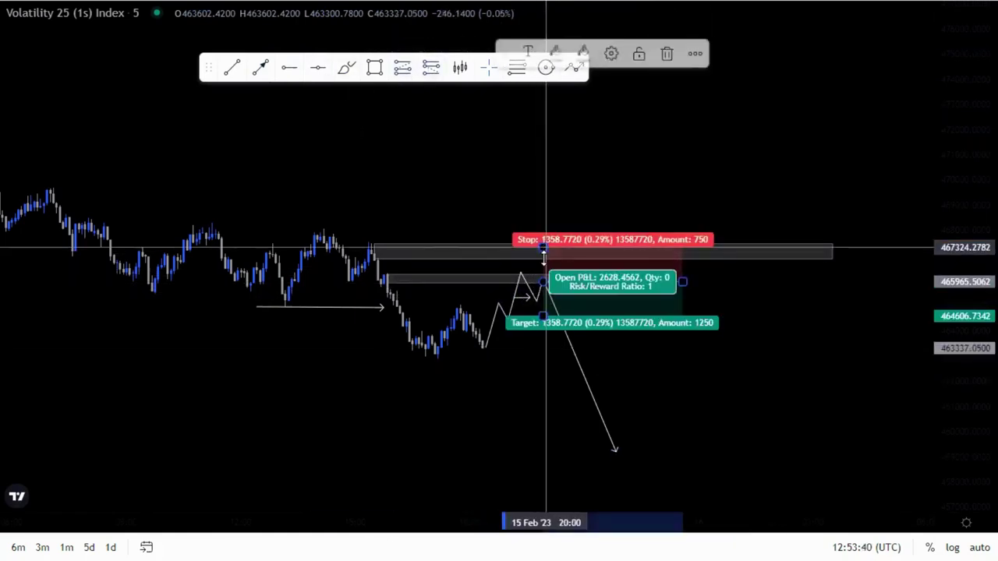
drag(544, 260, 544, 267)
drag(548, 320, 471, 411)
scroll(471, 387, down, 1)
- Replace the short position and path with an arrow rising from about 463,383 into the upper supply zone and another falling from it
click(644, 335)
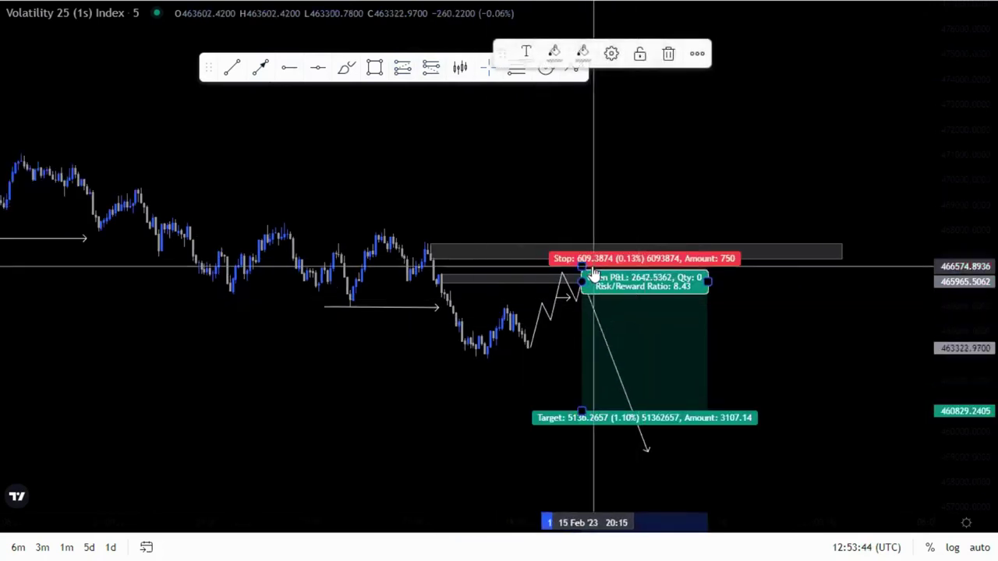
key(Delete)
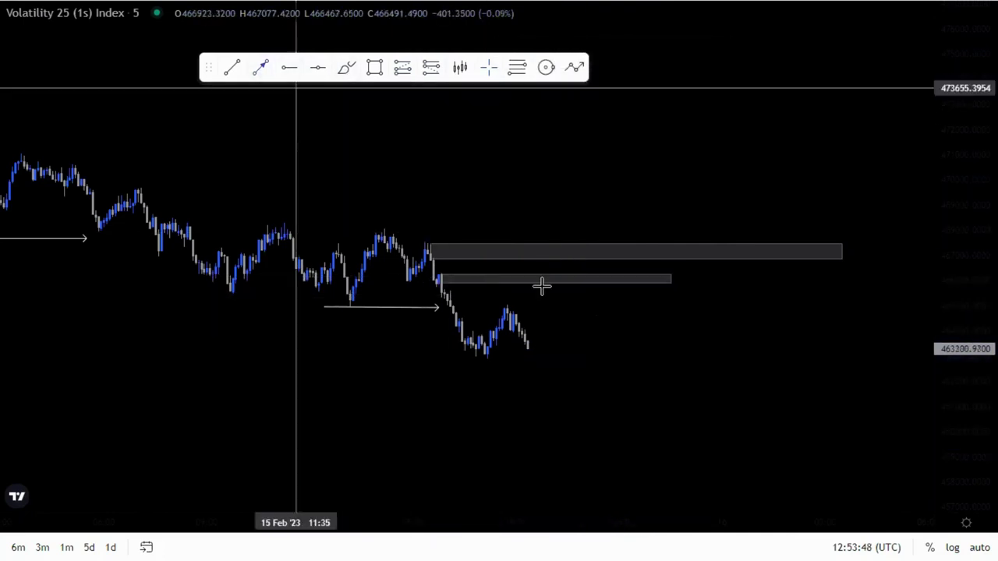
click(530, 346)
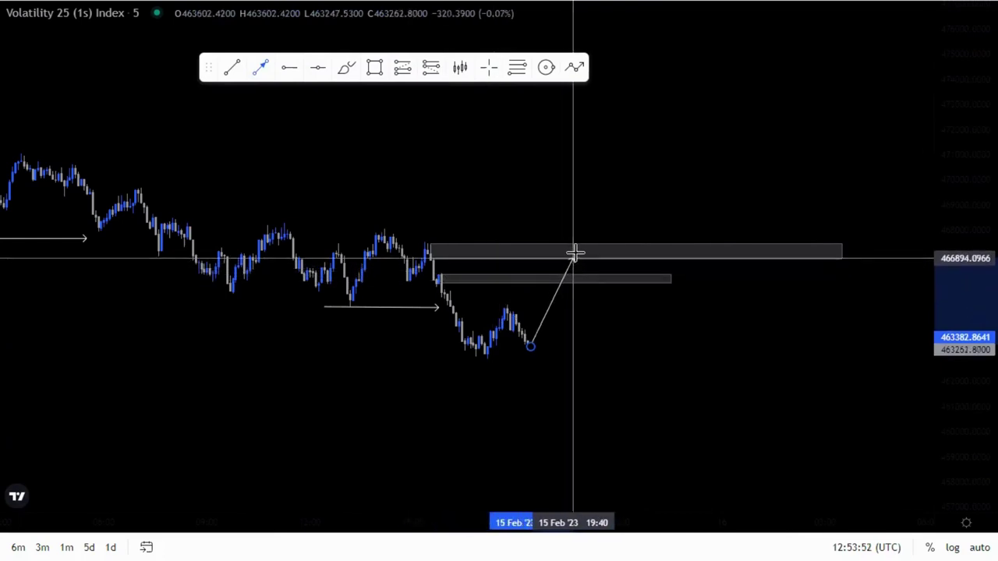
click(575, 254)
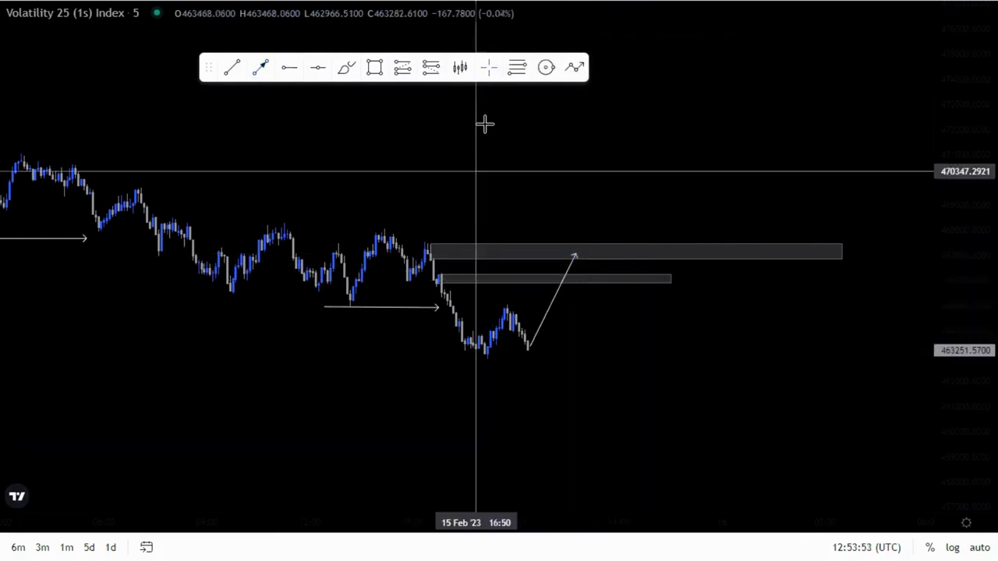
click(584, 253)
click(644, 475)
mouse_move(524, 420)
mouse_down()
mouse_move(458, 360)
mouse_move(665, 385)
mouse_move(497, 344)
mouse_move(325, 330)
mouse_up()
scroll(483, 372, down, 3)
scroll(621, 377, up, 5)
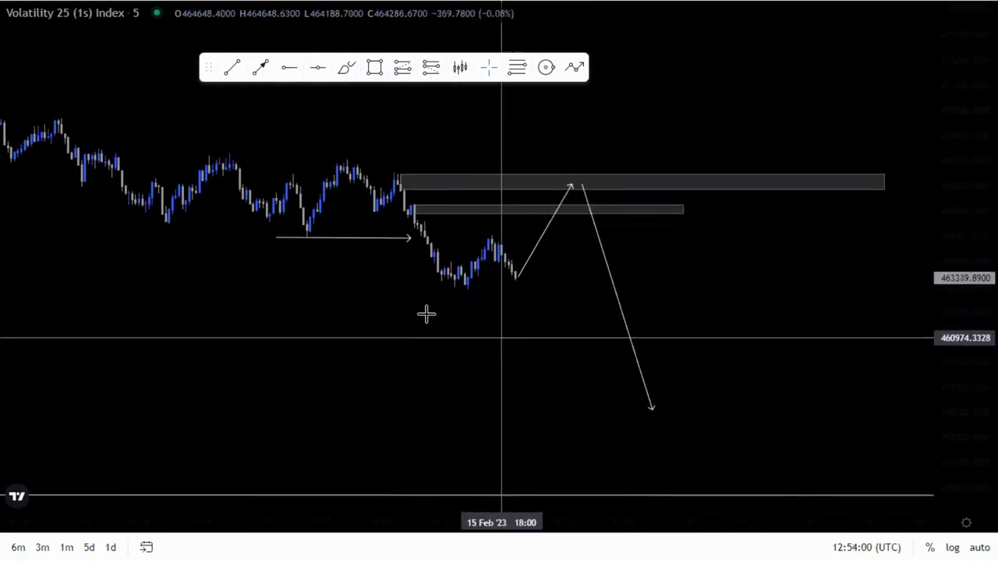
scroll(426, 314, down, 5)
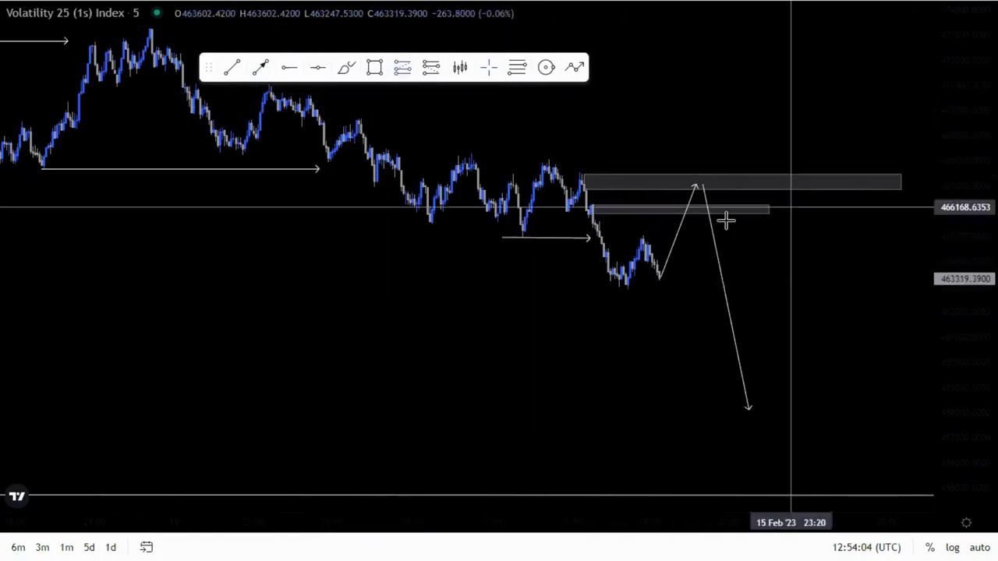
click(699, 191)
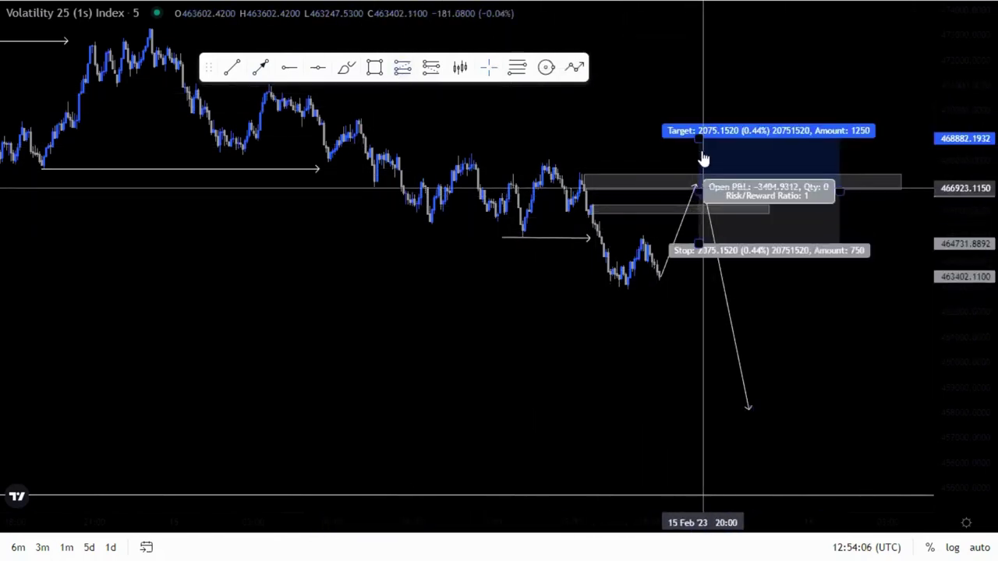
drag(699, 139, 699, 152)
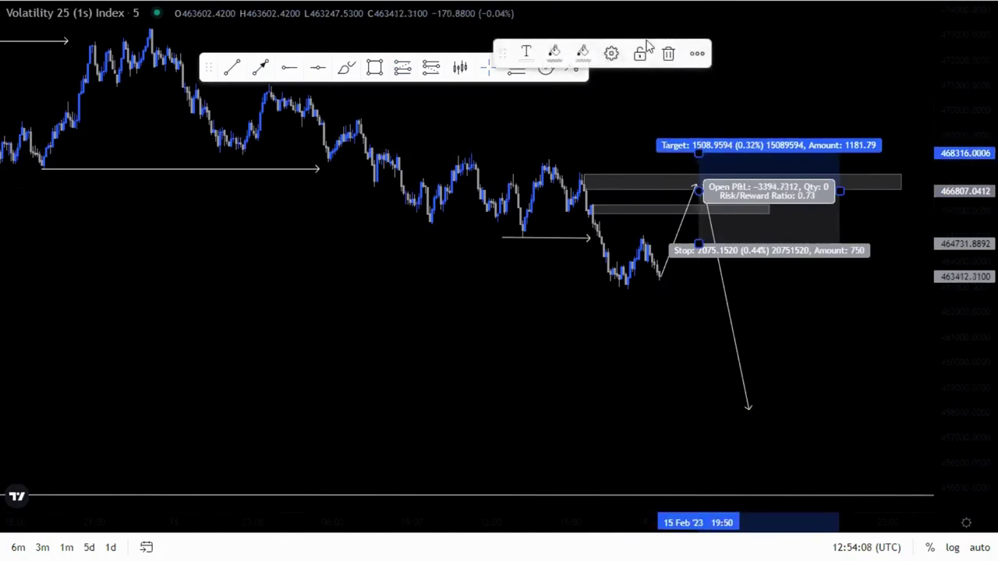
click(668, 53)
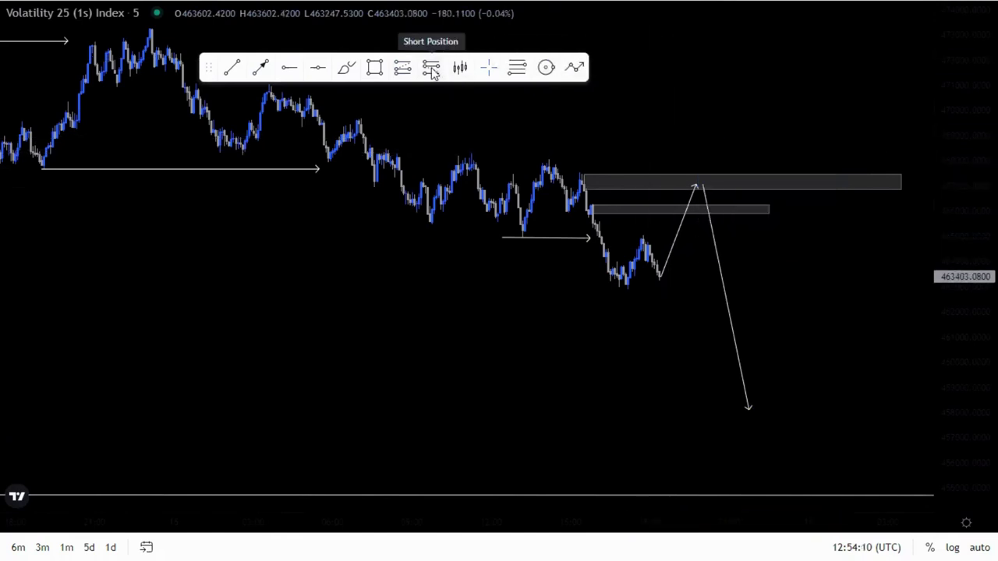
- Place a short position at the upper supply zone's lower edge with entry about 466,836, stop about 467,823 and target about 454,880
click(699, 189)
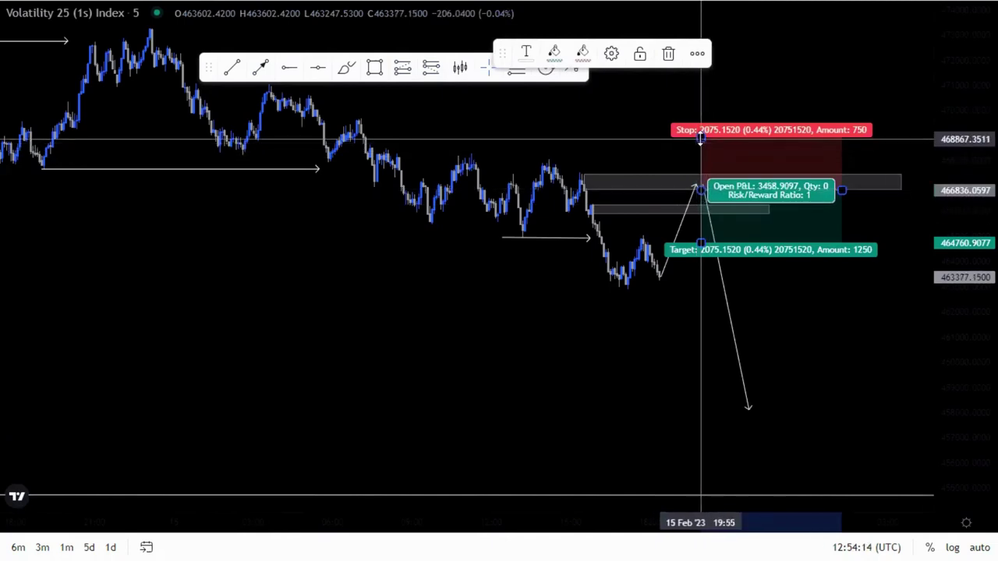
drag(700, 139, 700, 162)
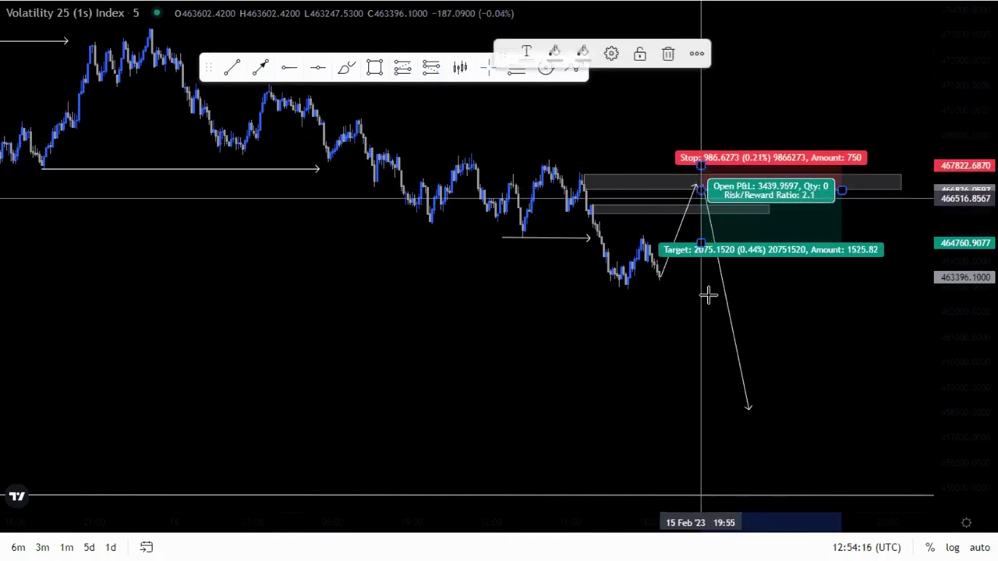
drag(707, 243, 706, 489)
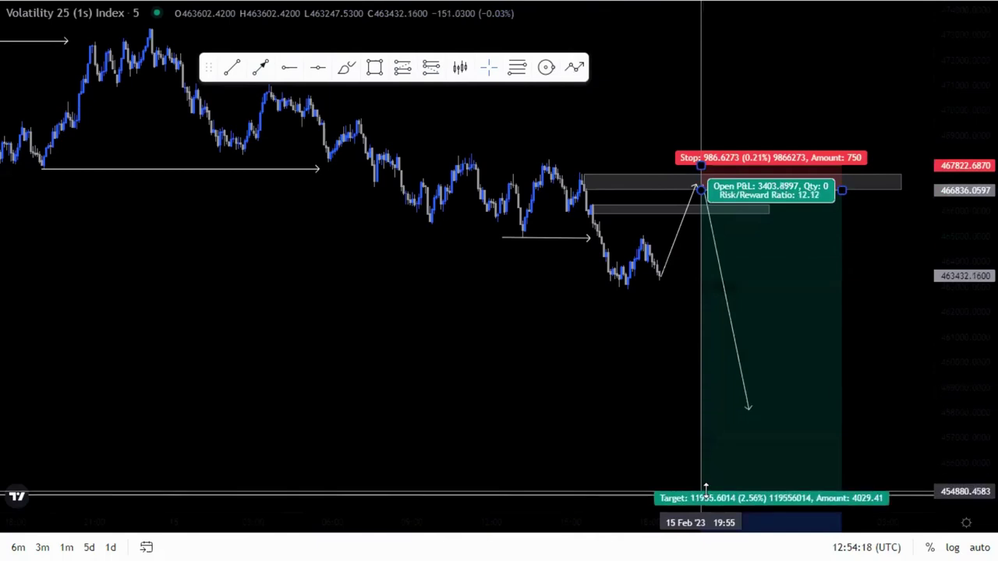
drag(633, 450, 512, 434)
- Delete the short position and the rising and falling projection arrows at the upper supply zone
click(720, 364)
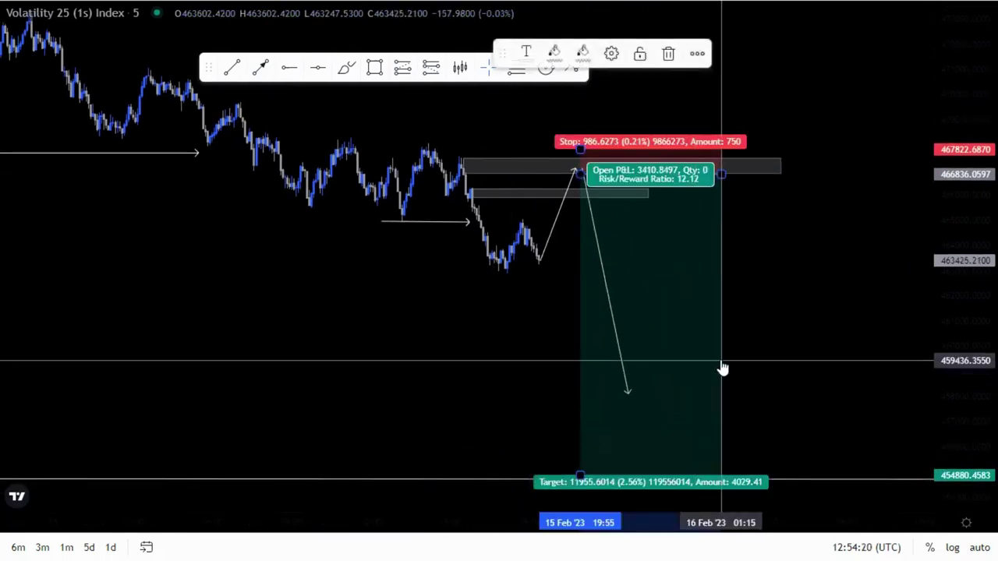
key(Delete)
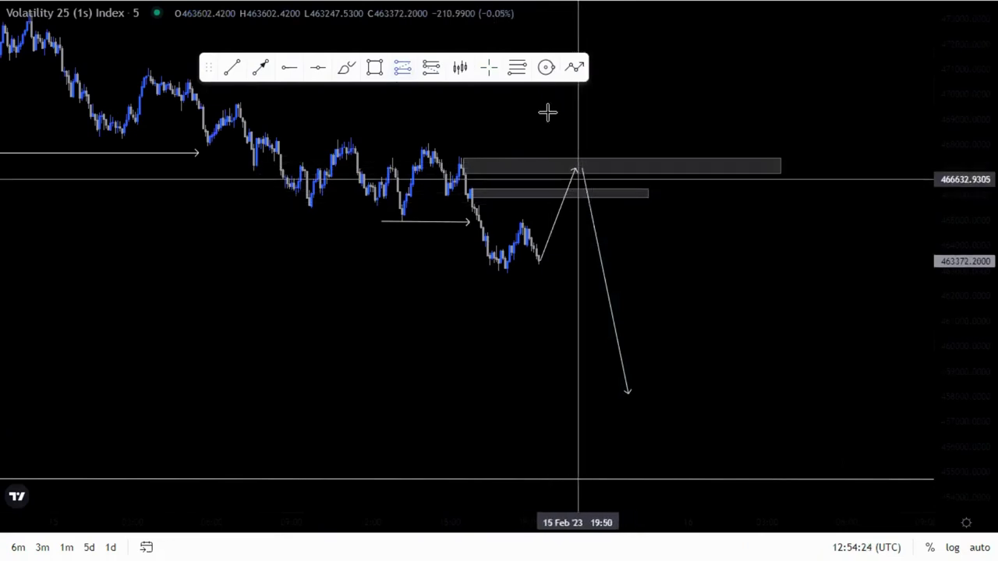
click(573, 189)
key(Delete)
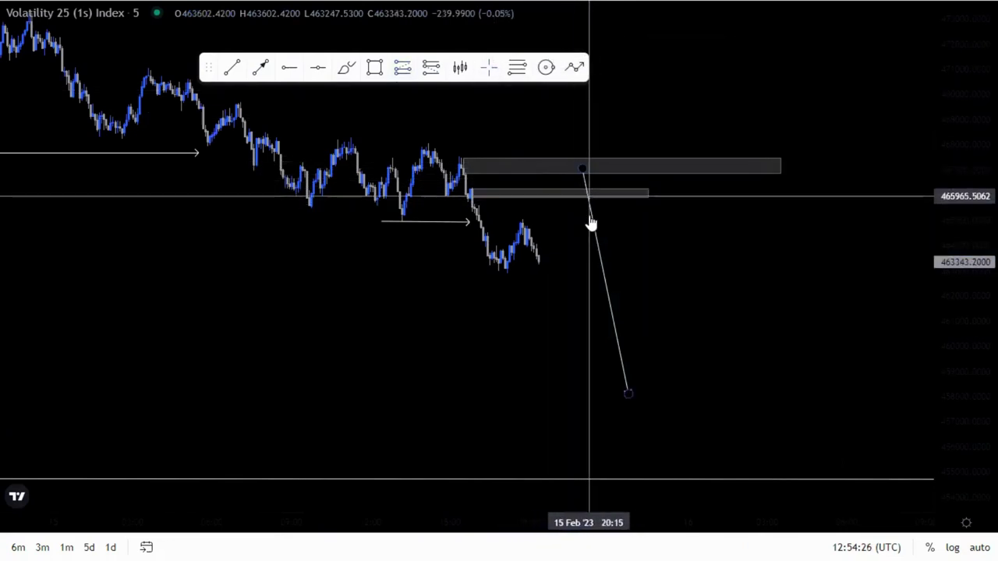
click(590, 225)
key(Delete)
- Level the structure-break arrow under the 15 Feb '23 low at about 464,955, ending it at 15:50
scroll(552, 333, down, 7)
scroll(552, 333, up, 2)
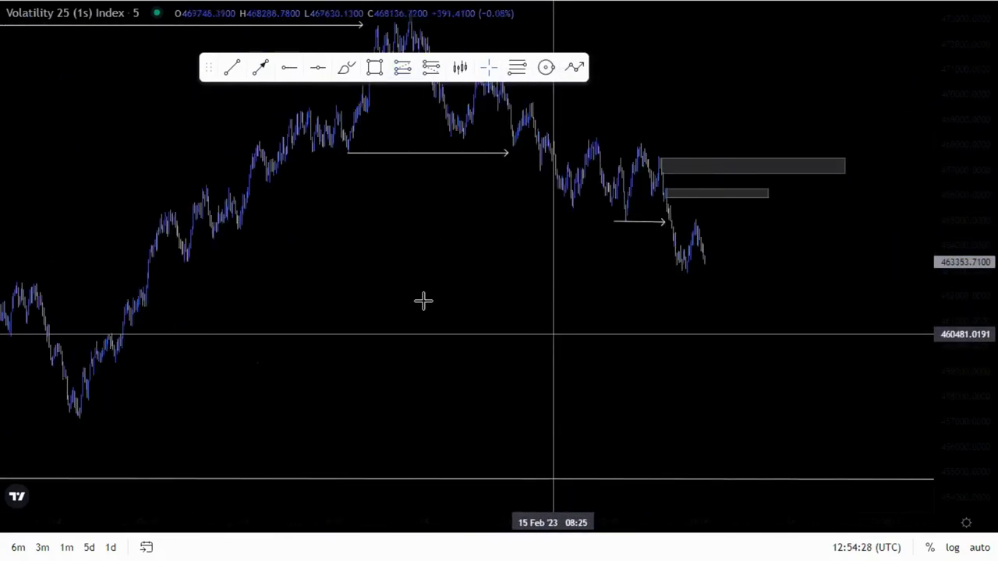
drag(427, 309, 585, 377)
scroll(585, 377, up, 6)
drag(466, 288, 485, 351)
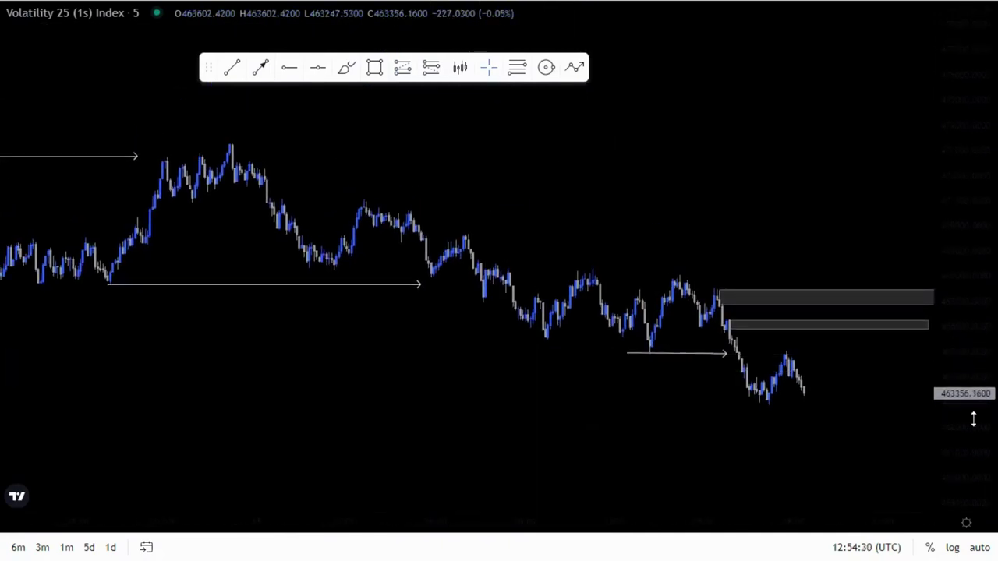
drag(973, 420, 971, 273)
drag(793, 378, 660, 270)
scroll(673, 353, up, 2)
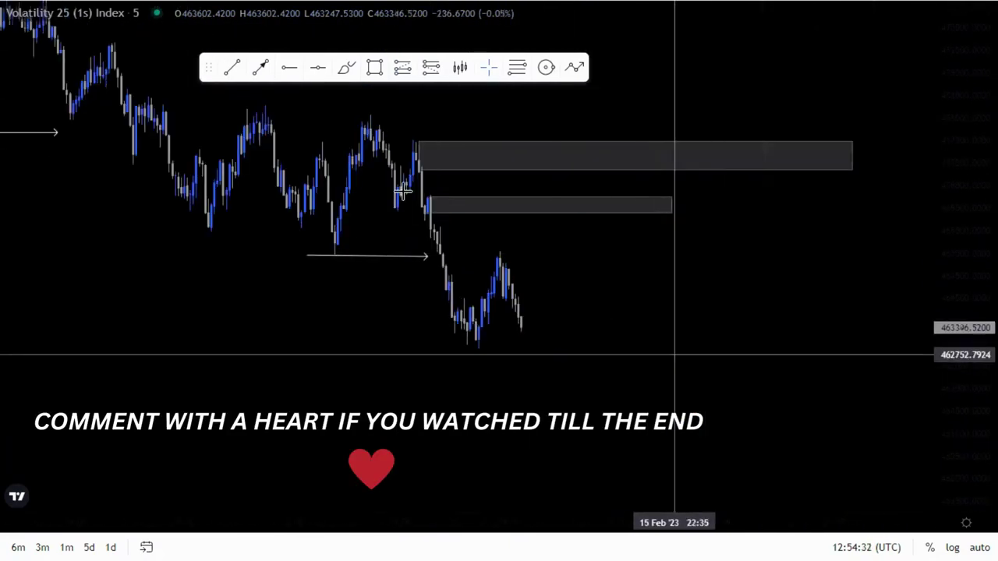
click(429, 257)
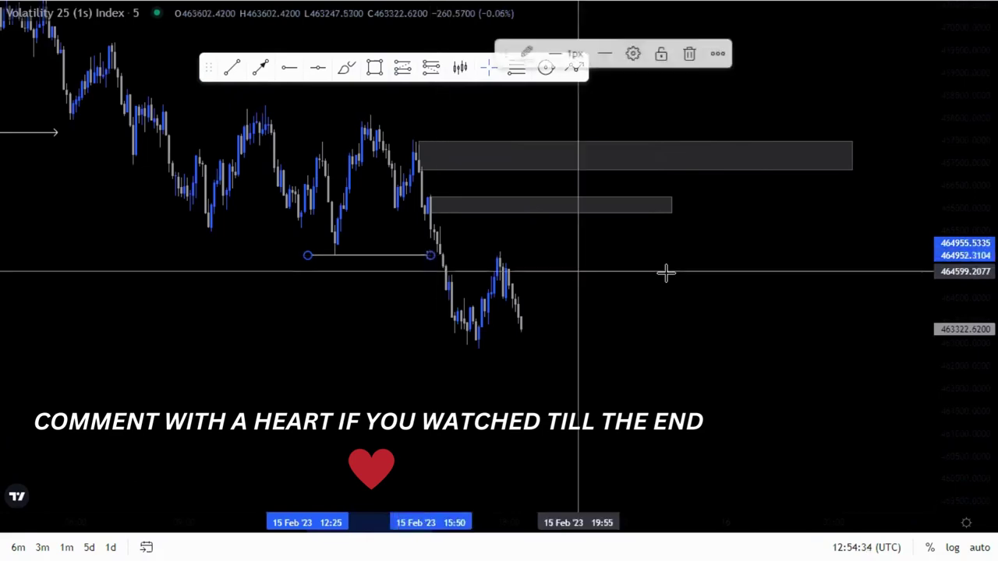